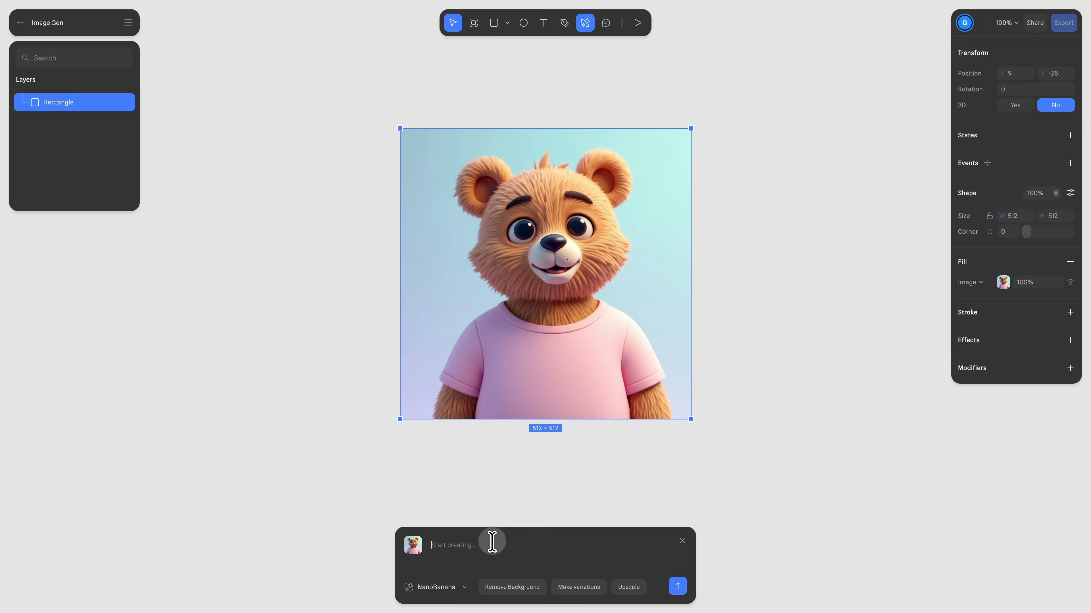
- Generate an edit of the selected bear image with the NanoBanana prompt "give it a surprised expression"
type("give it a surprise")
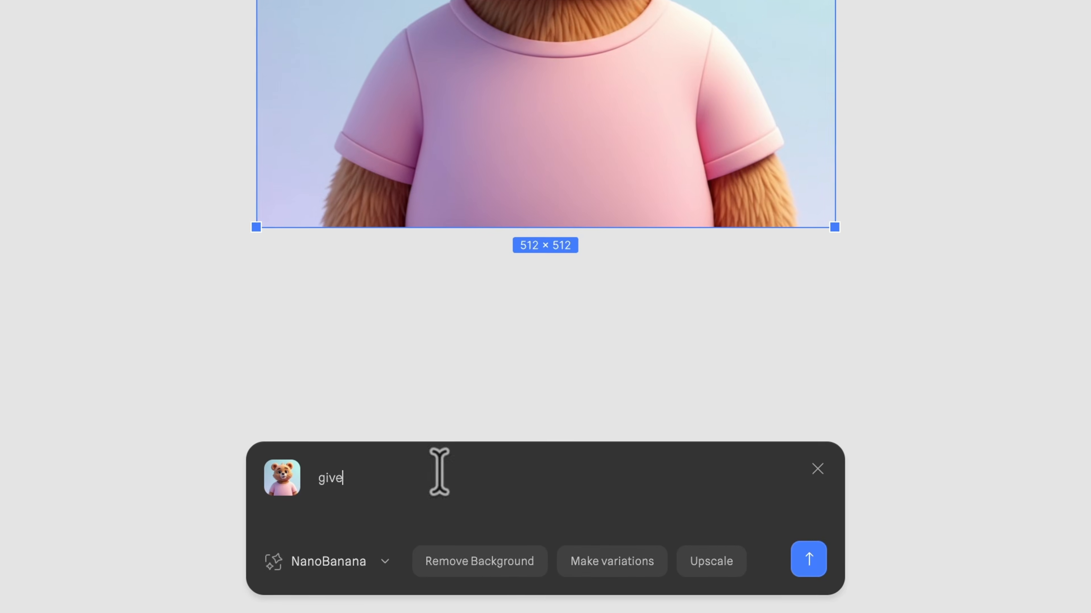
type("d expression")
key("Return")
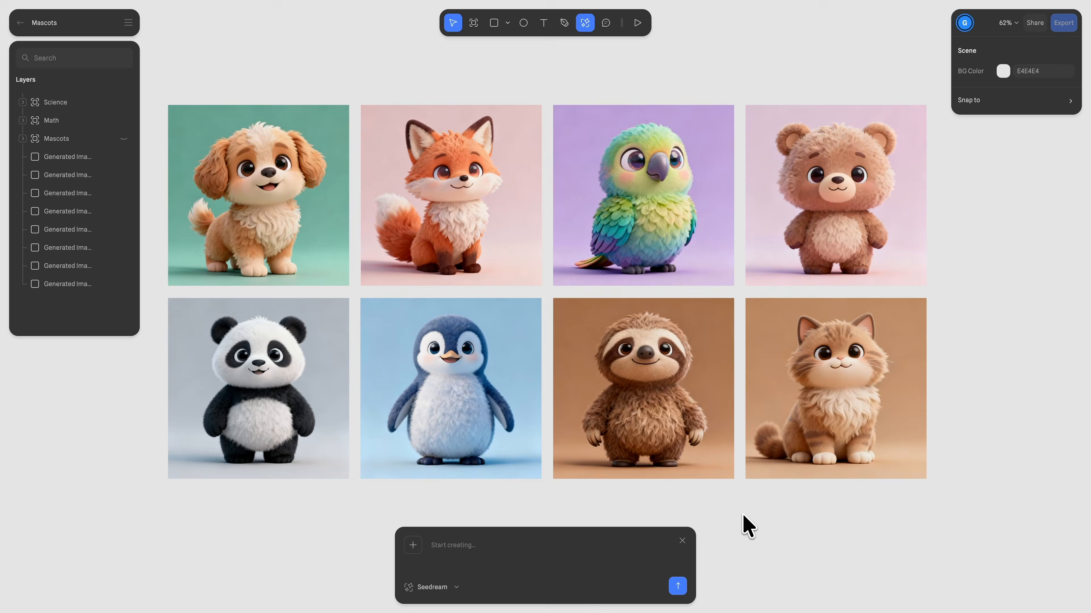
- Position the brown bear mascot above the "Science with Teddy" title and select the parrot mascot on the Math card
left_click(808, 267)
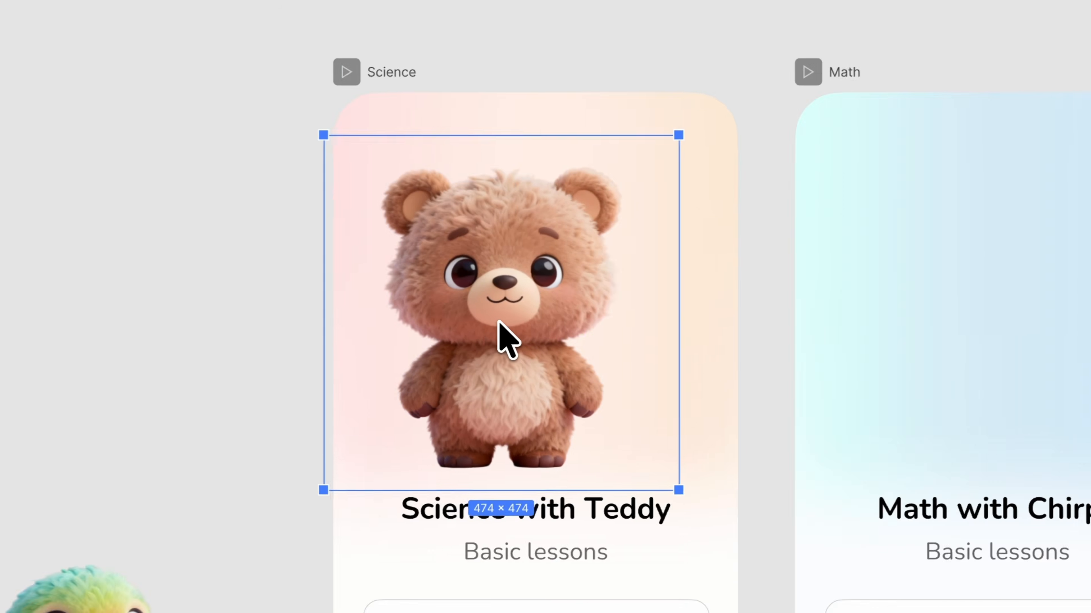
left_click_drag(499, 336, 526, 328)
left_click(370, 269)
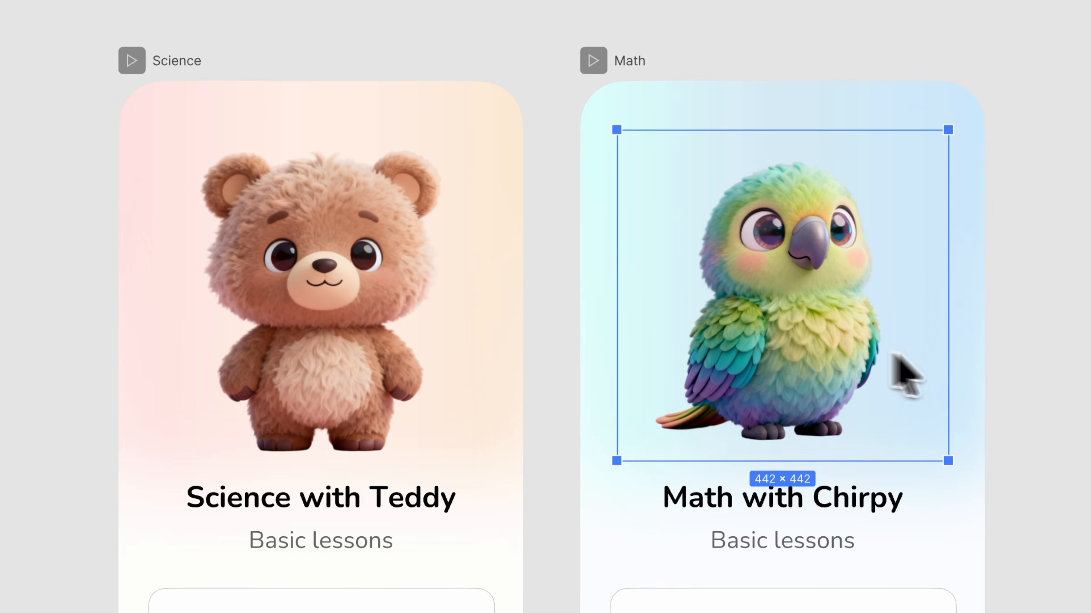
left_click(892, 278)
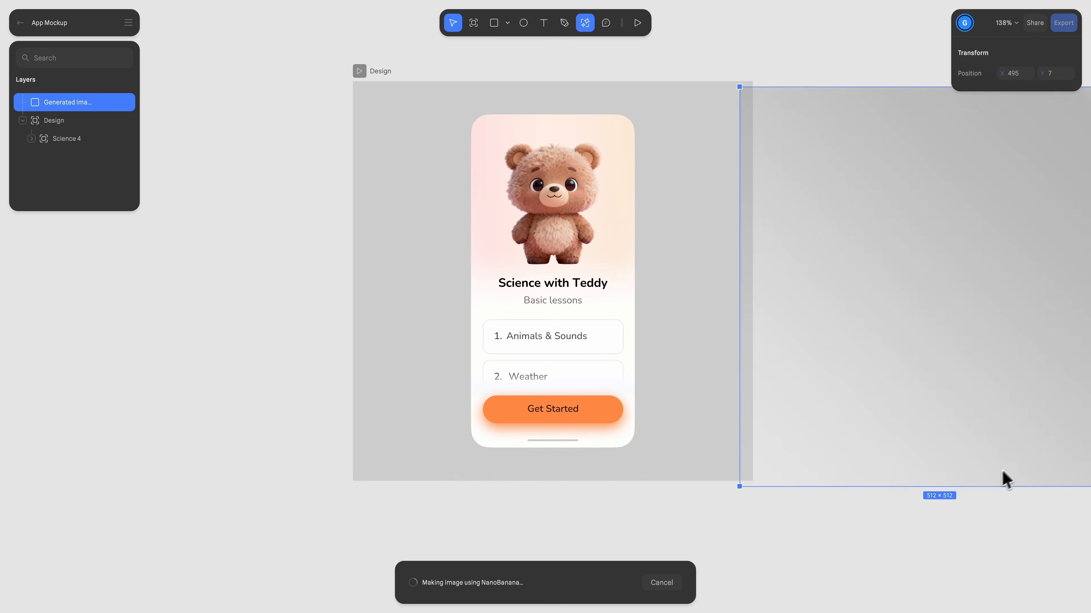
- Move the generated orange flower bouquet image onto the Poster frame, over its dark rectangle
left_click_drag(1003, 481, 1035, 476)
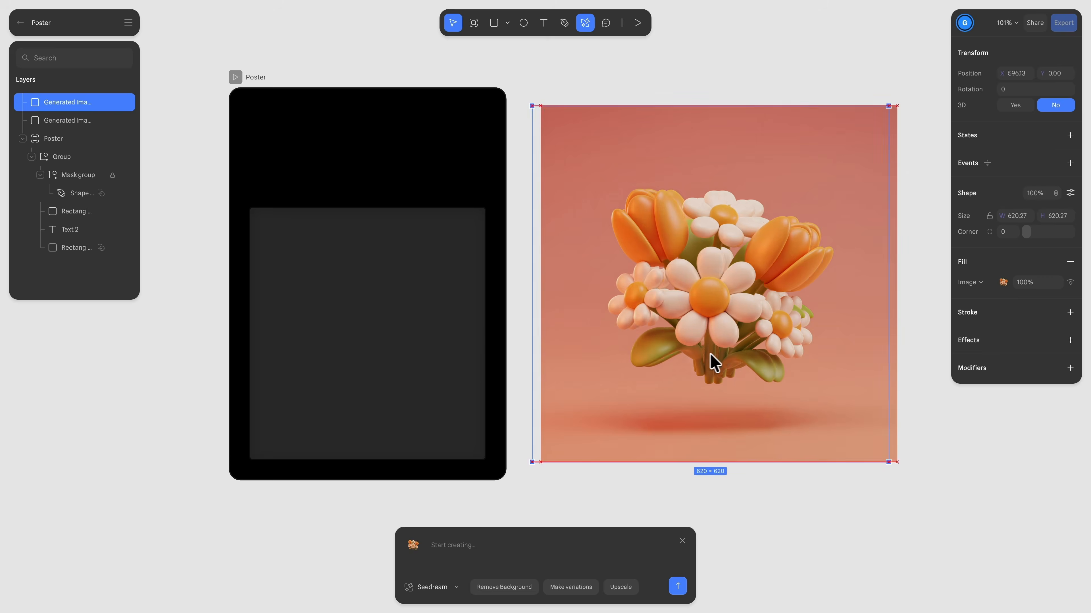
left_click_drag(713, 366, 378, 408)
left_click(430, 145)
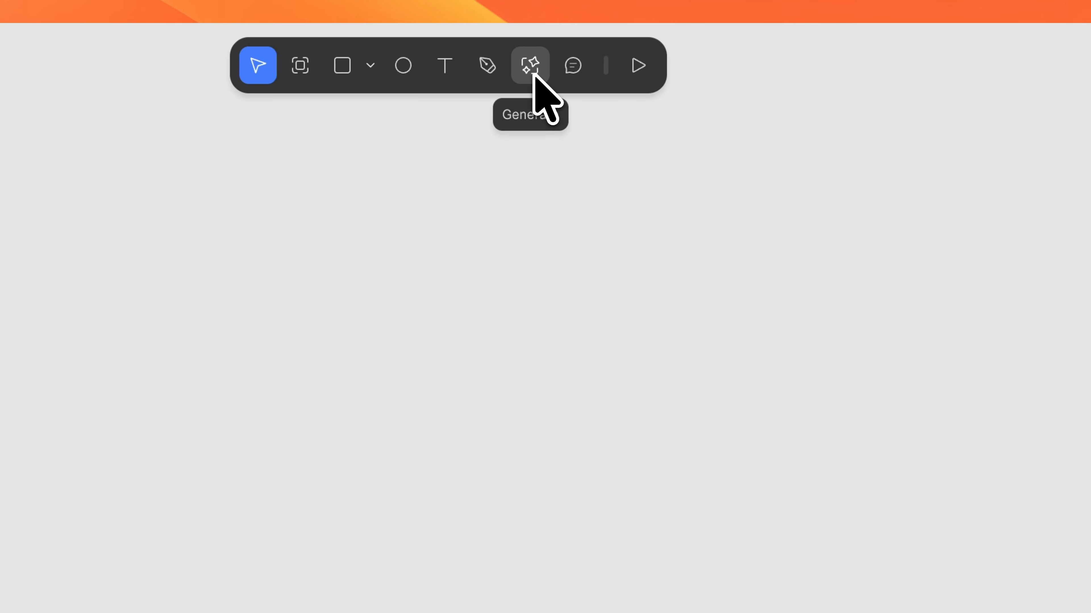
- Generate an image with NanoBanana from Cup.png and the prompt "Generate a cute Character holding this cup", and close the prompt box
left_click(533, 74)
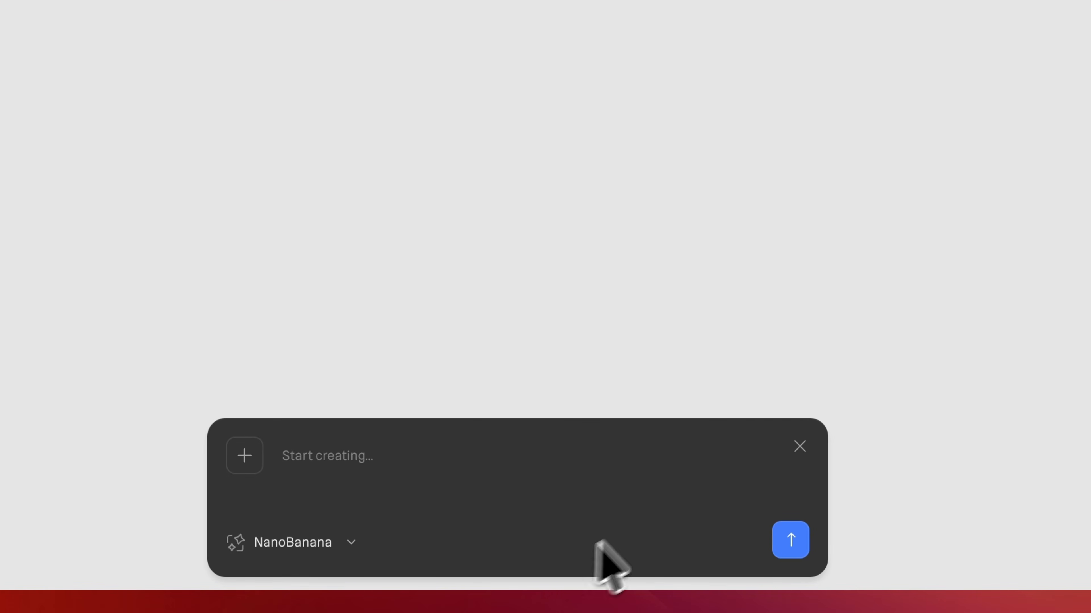
type("Generate a cute Character")
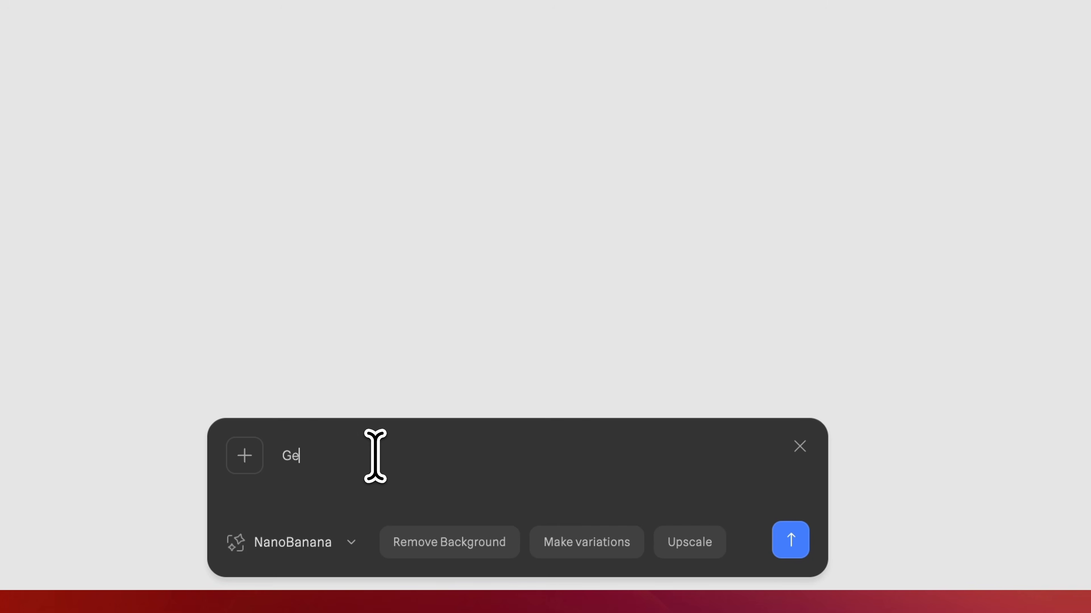
left_click(244, 461)
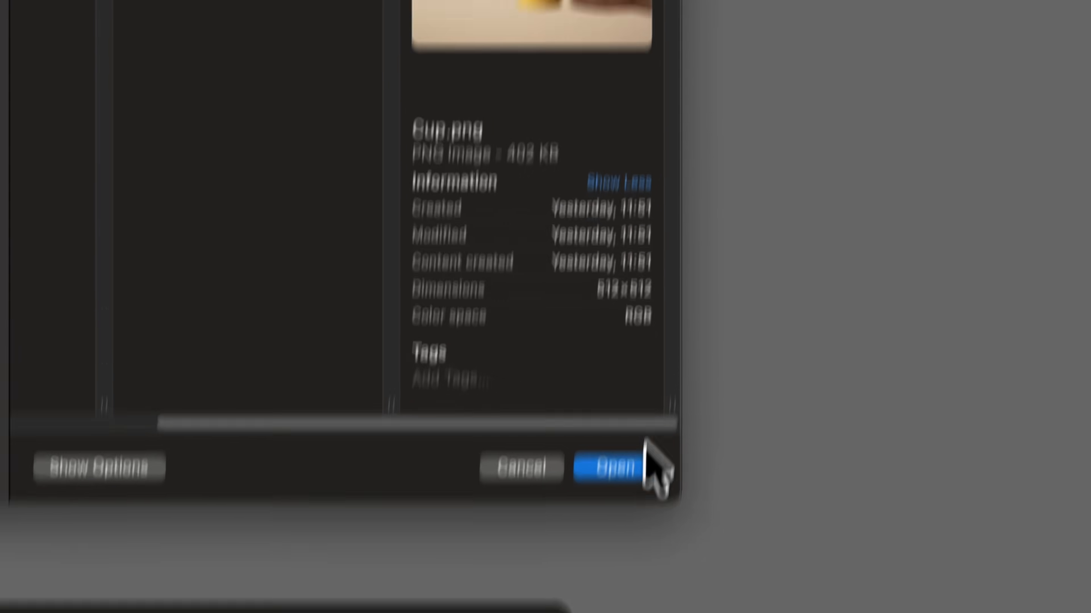
left_click(620, 464)
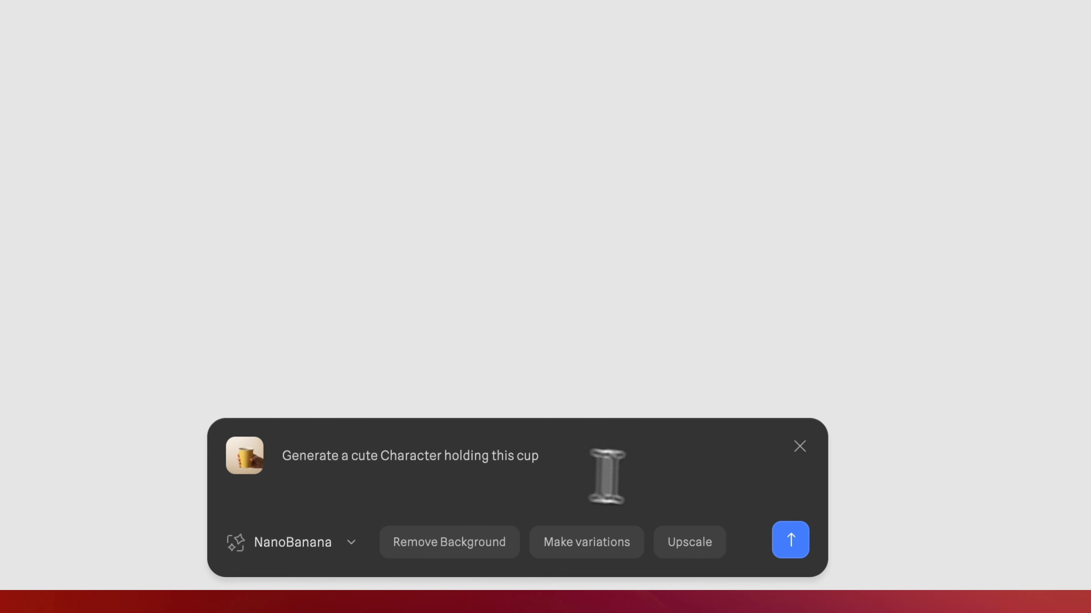
left_click(790, 540)
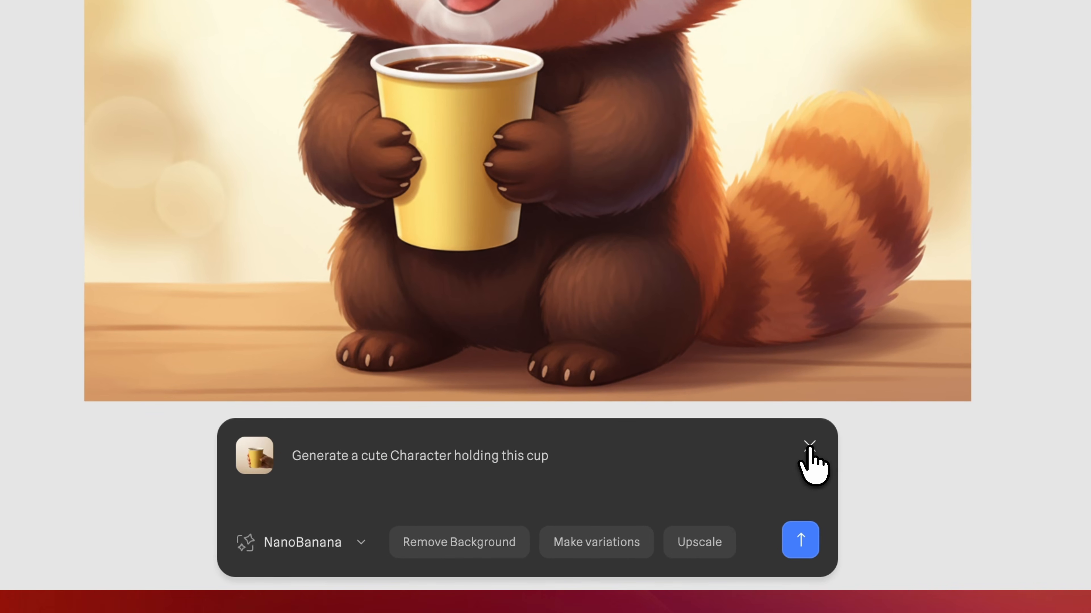
left_click(809, 445)
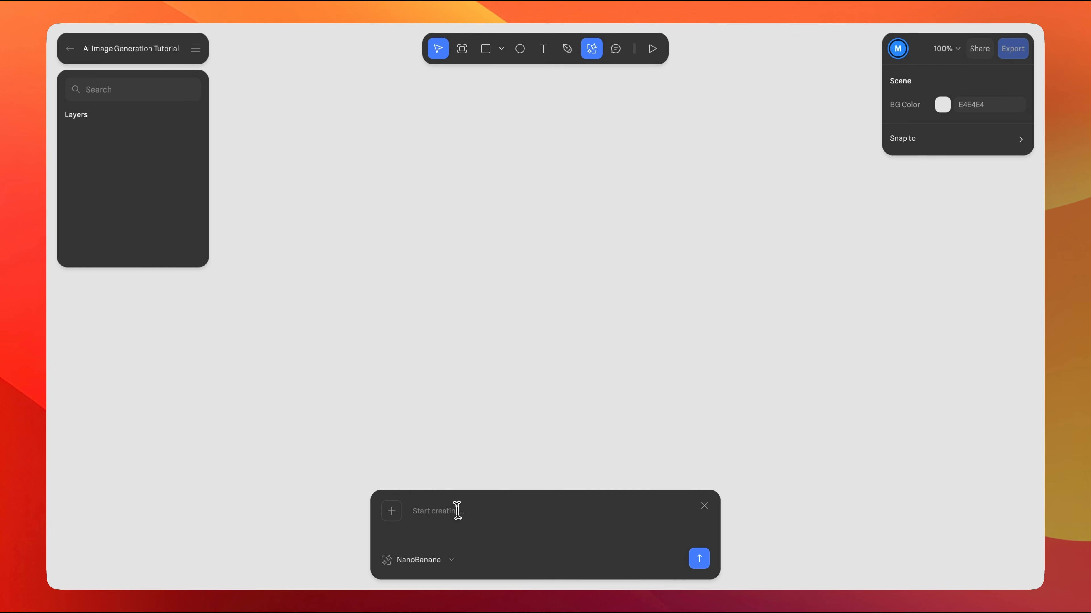
- Generate an image with NanoBanana from the prompt "3D cute brown bear with a pink t-shirt in a baby blue background"
type("3D cute brown bear with a pink t-shirt in a baby blue background")
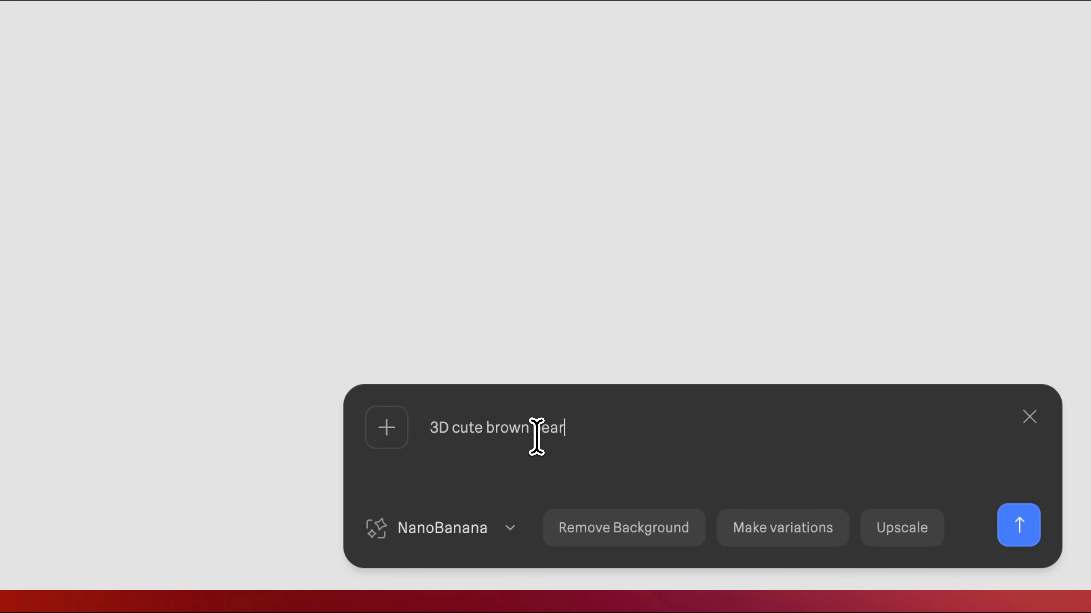
left_click(511, 528)
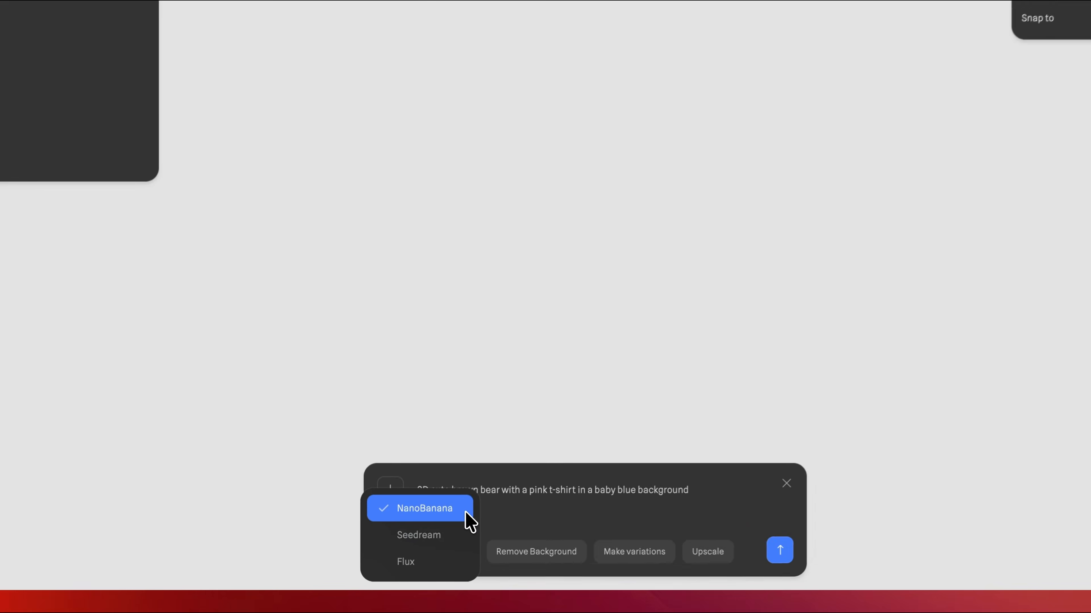
left_click(466, 513)
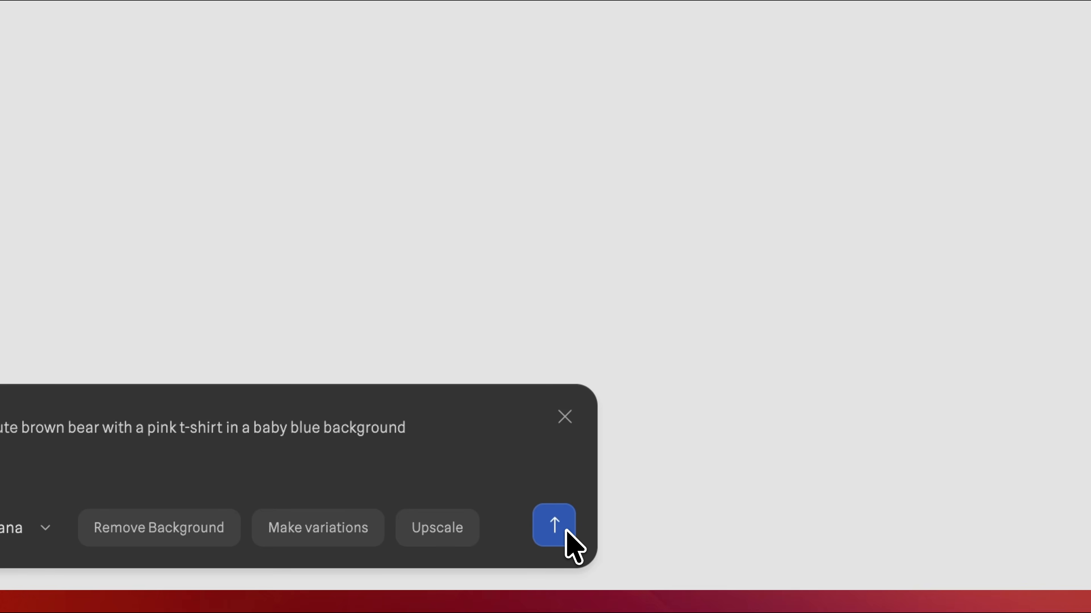
left_click(698, 559)
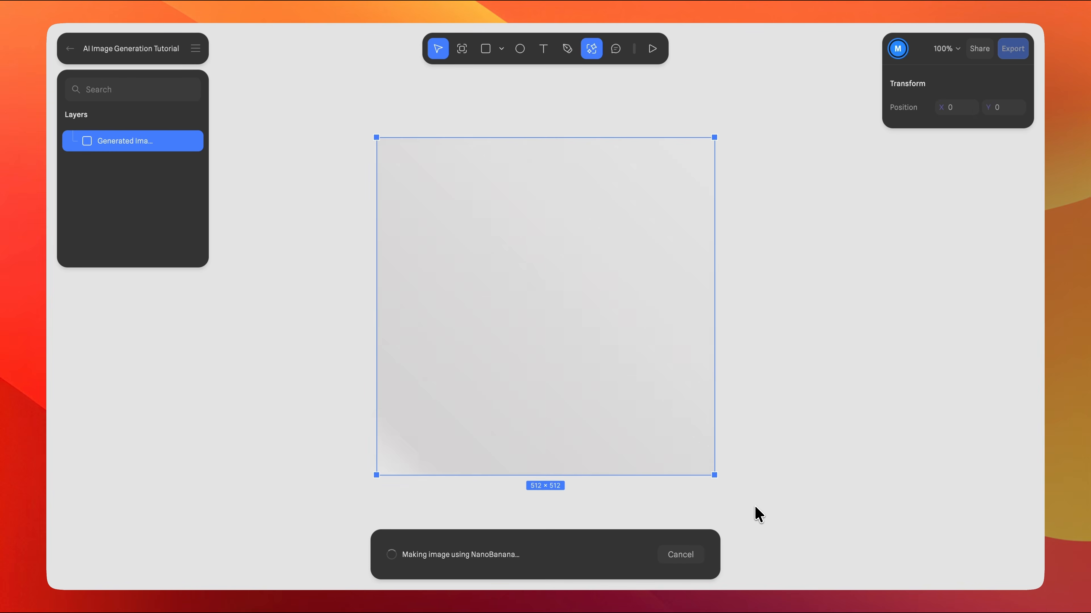
left_click_drag(628, 372, 617, 341)
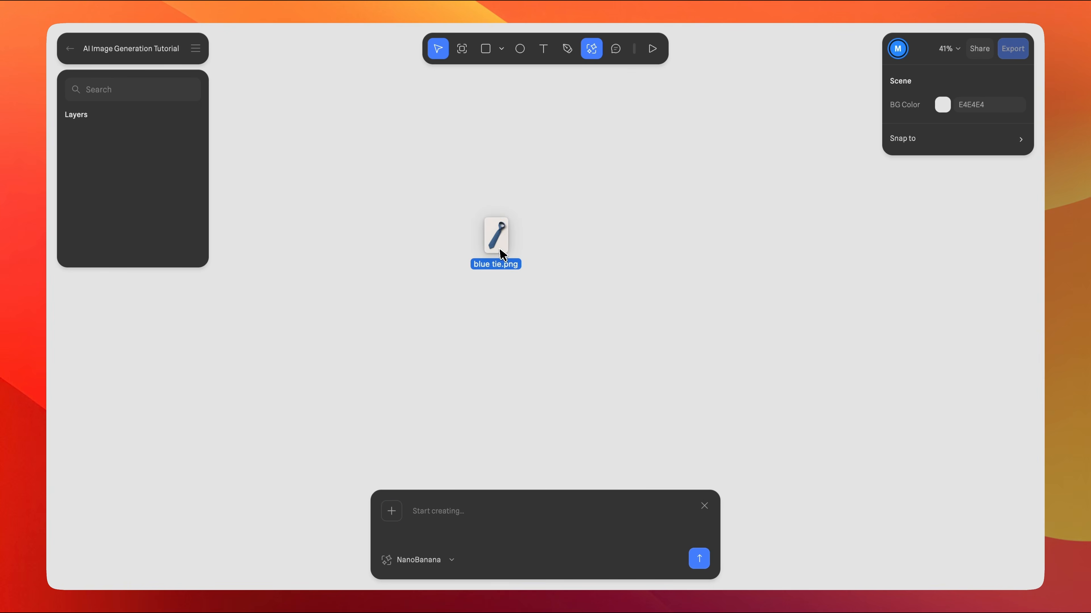
- Import blue tie.png onto the canvas, move it toward the canvas's left side and scale it down to about 689 × 1094
left_click_drag(495, 236, 505, 258)
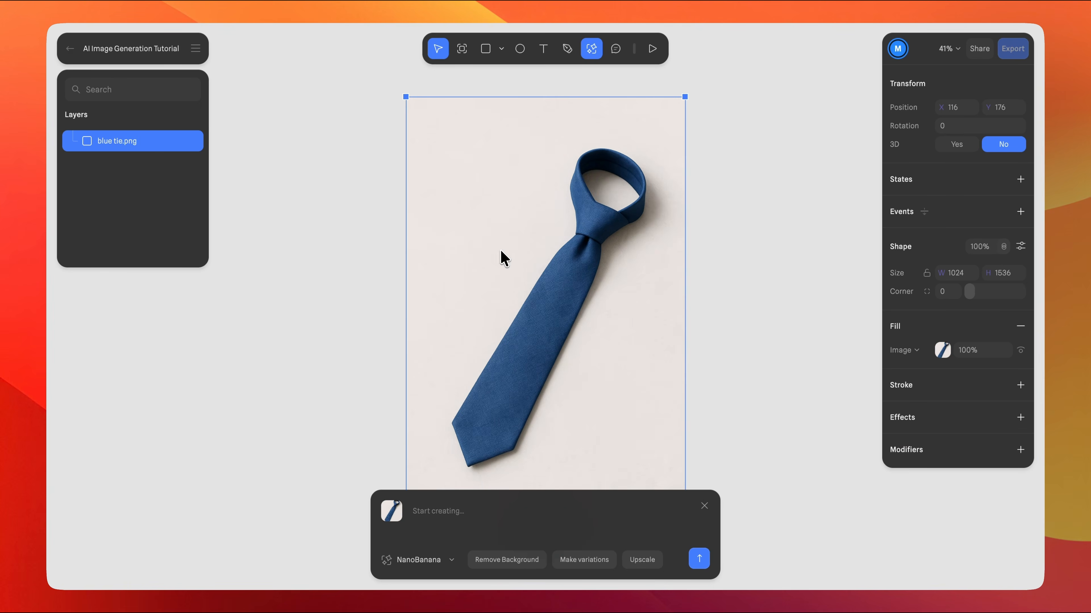
left_click_drag(578, 310, 409, 279)
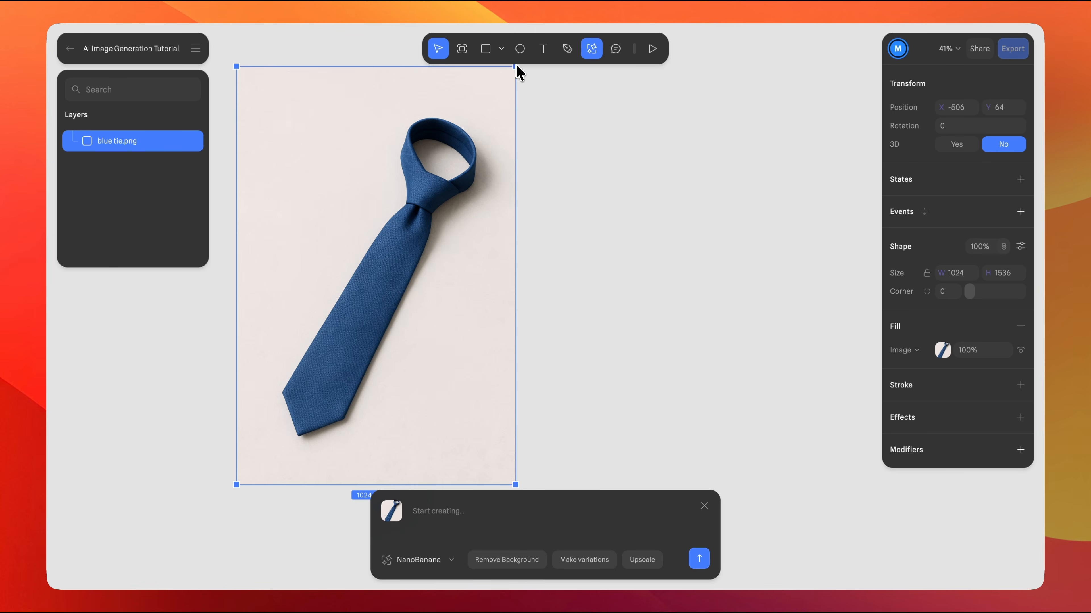
left_click_drag(515, 67, 424, 128)
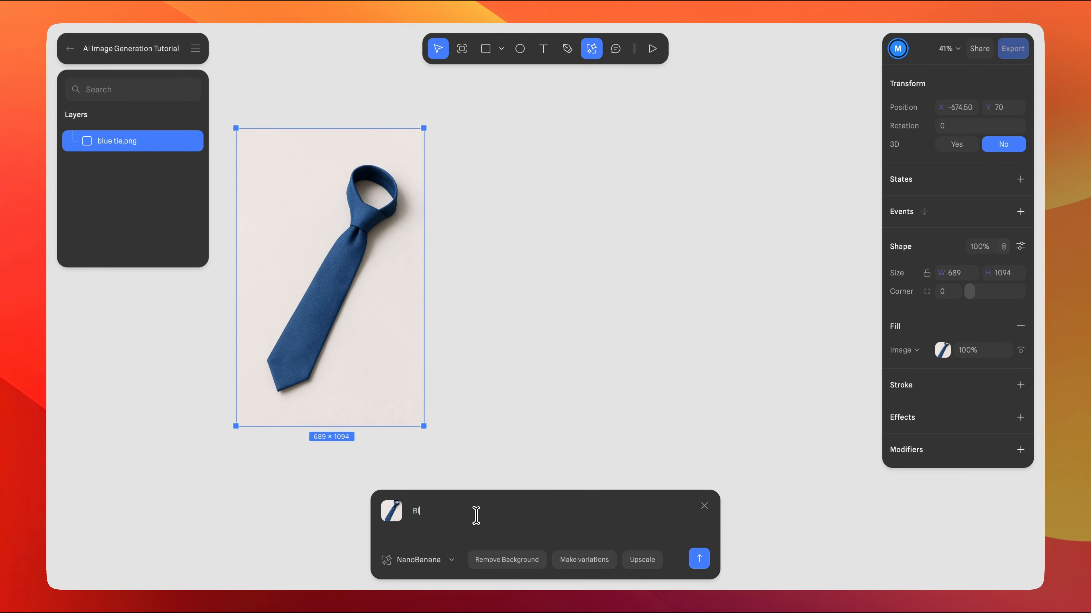
- Generate an image from the tie picture with the NanoBanana prompt "Blue tie on a closet drawer"
type("closet drawer")
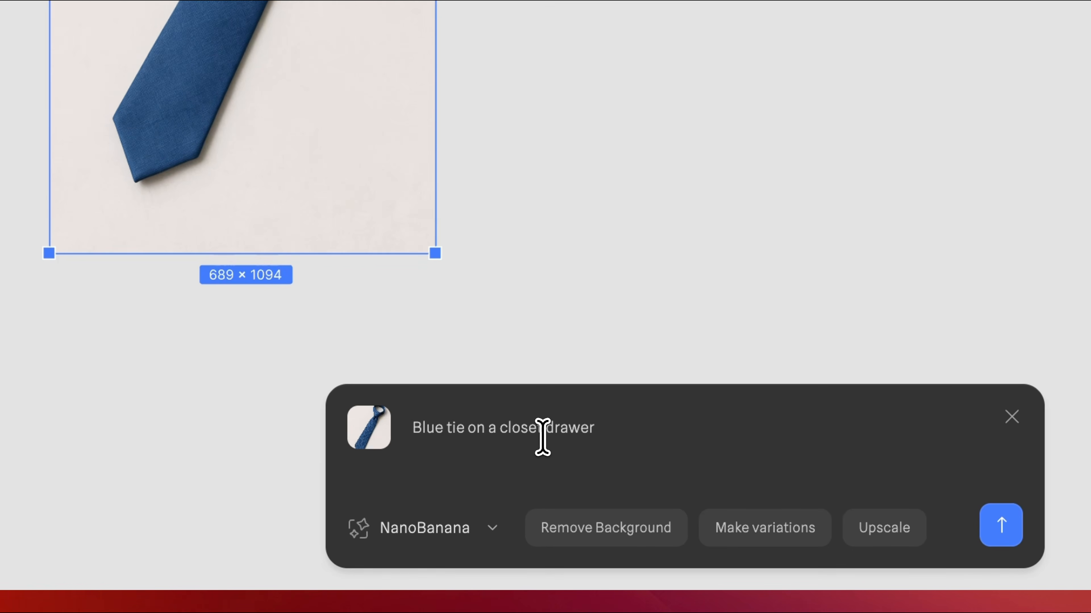
key("Return")
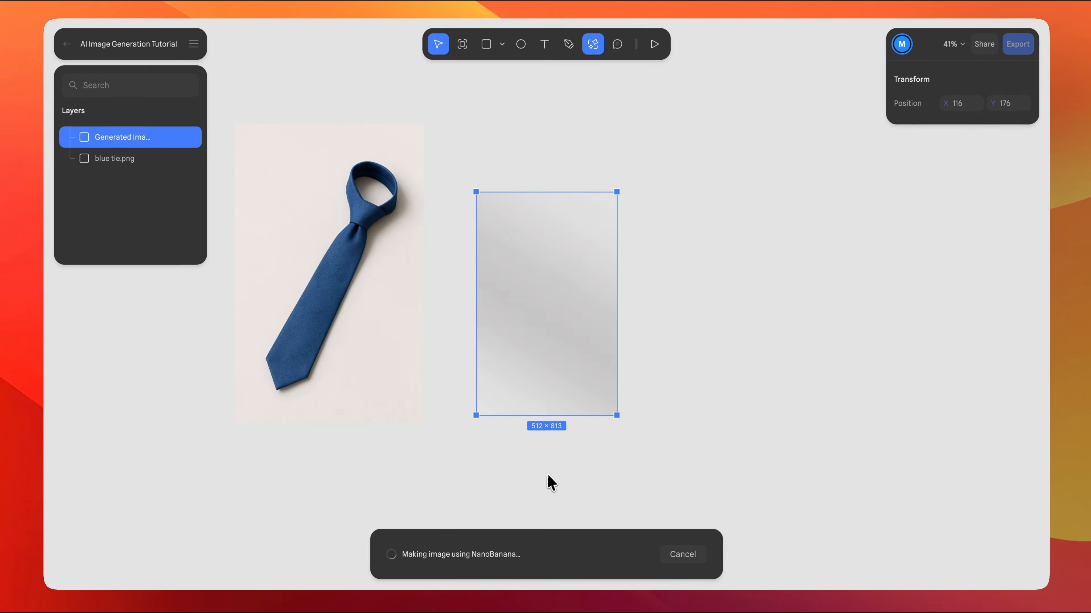
left_click(577, 318)
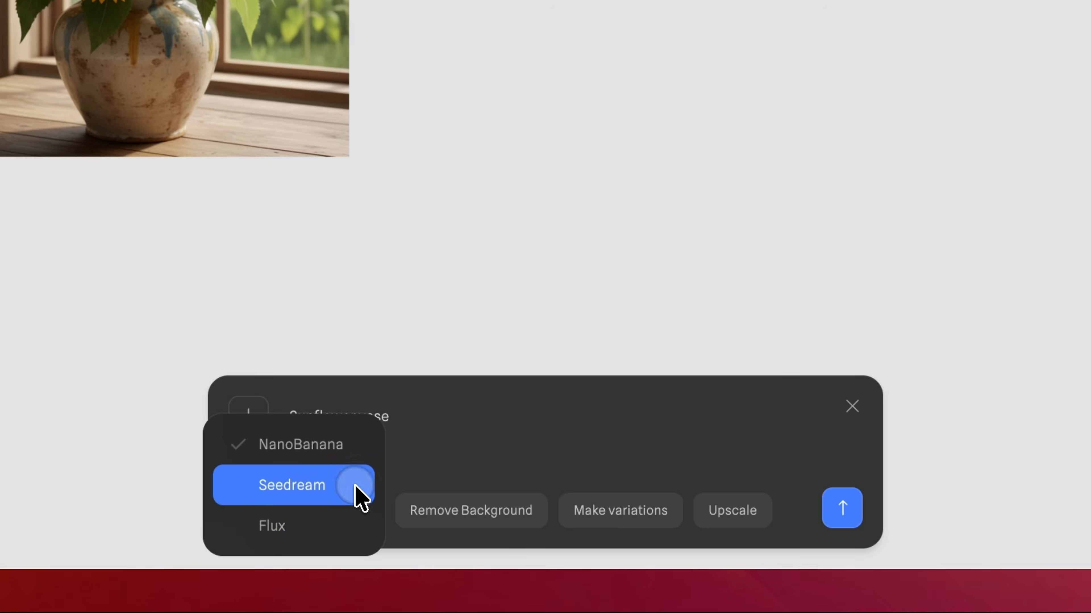
- Generate further "Sunflower vase" images with the Seedream and Flux models for comparison
left_click(450, 552)
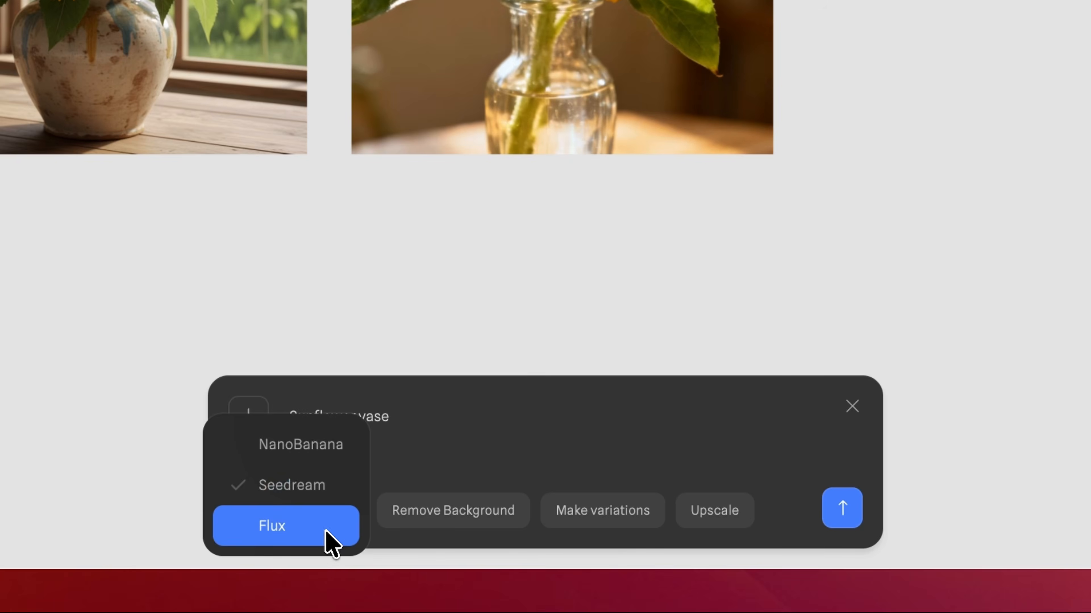
left_click(430, 569)
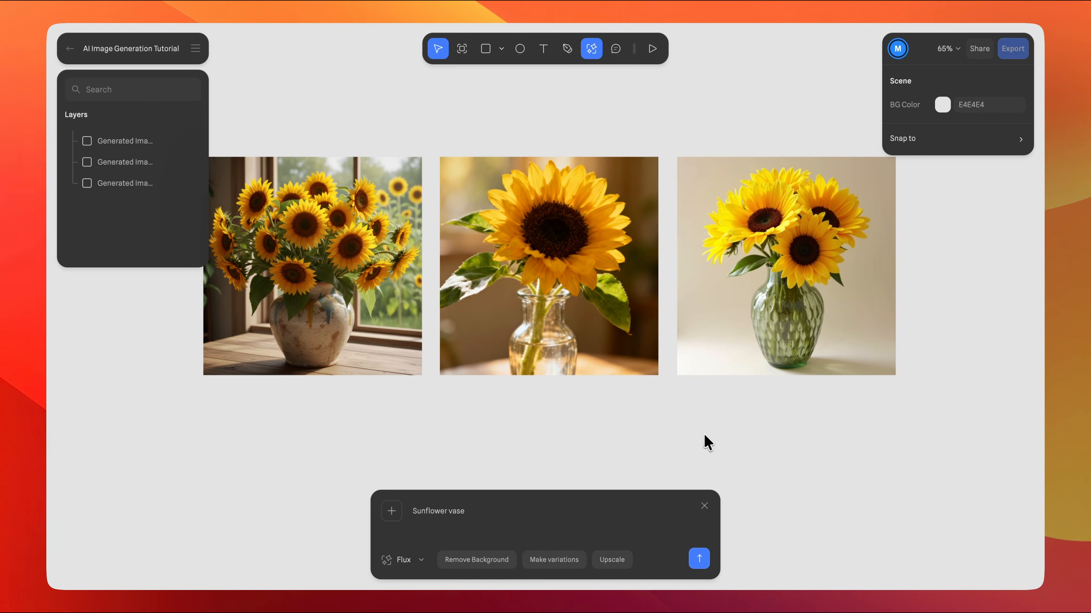
scroll(646, 442, "down", 3, "ctrl")
scroll(643, 434, "down", 1)
scroll(643, 435, "right", 1)
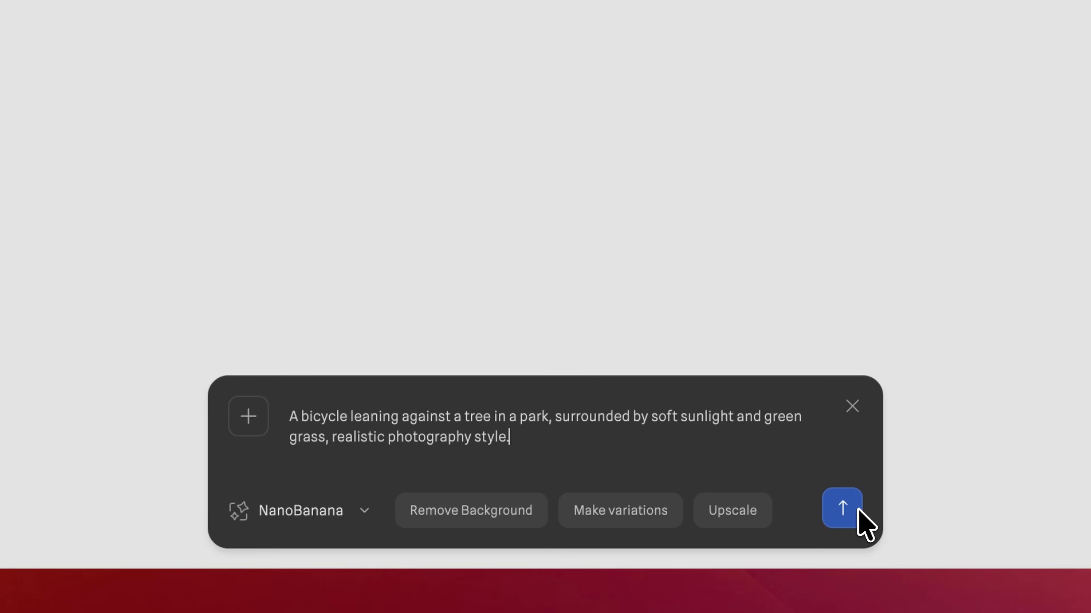
- Generate realistic photos of a bicycle leaning against a park tree from English, Spanish and Japanese prompts with NanoBanana
left_click(853, 511)
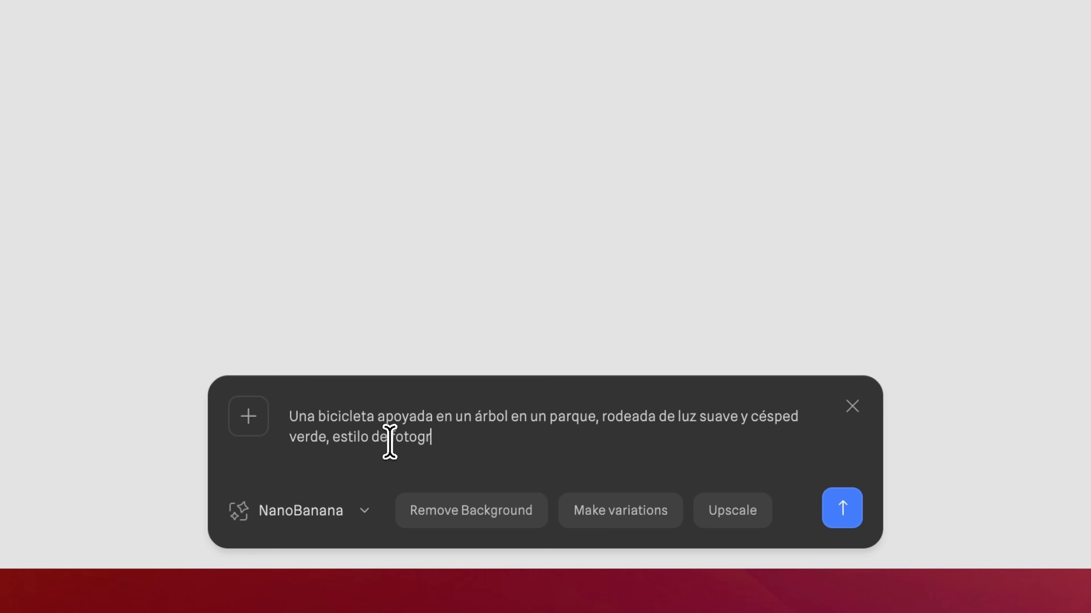
left_click(842, 508)
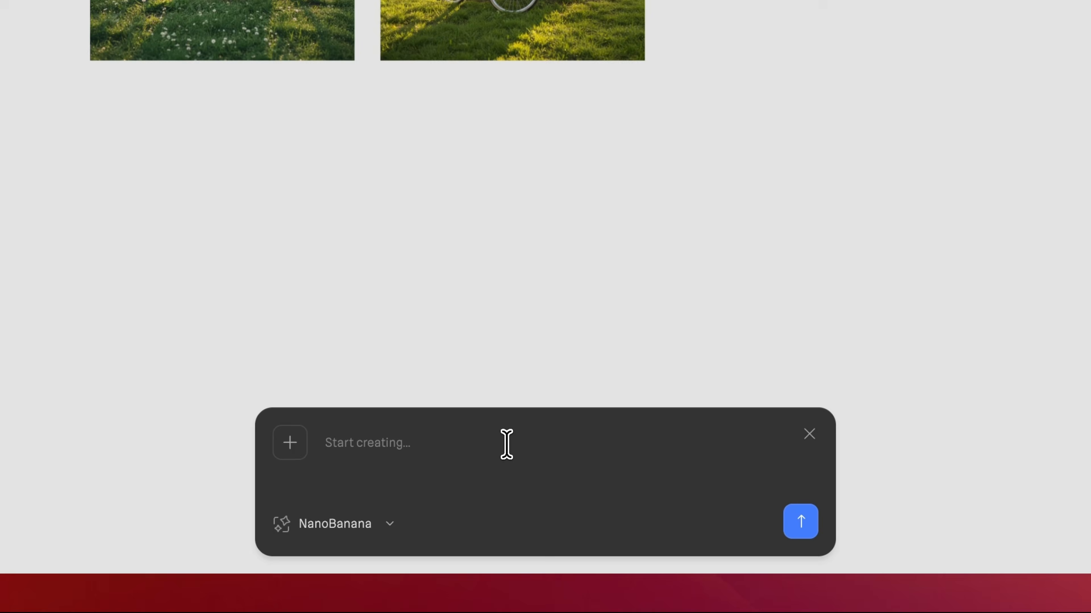
left_click(801, 521)
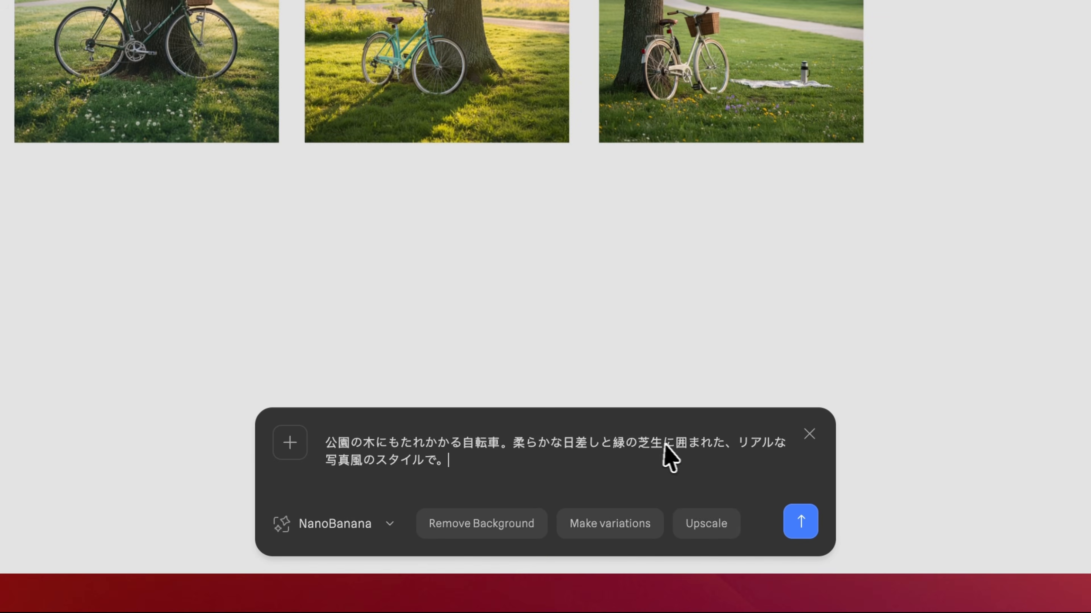
key("Return")
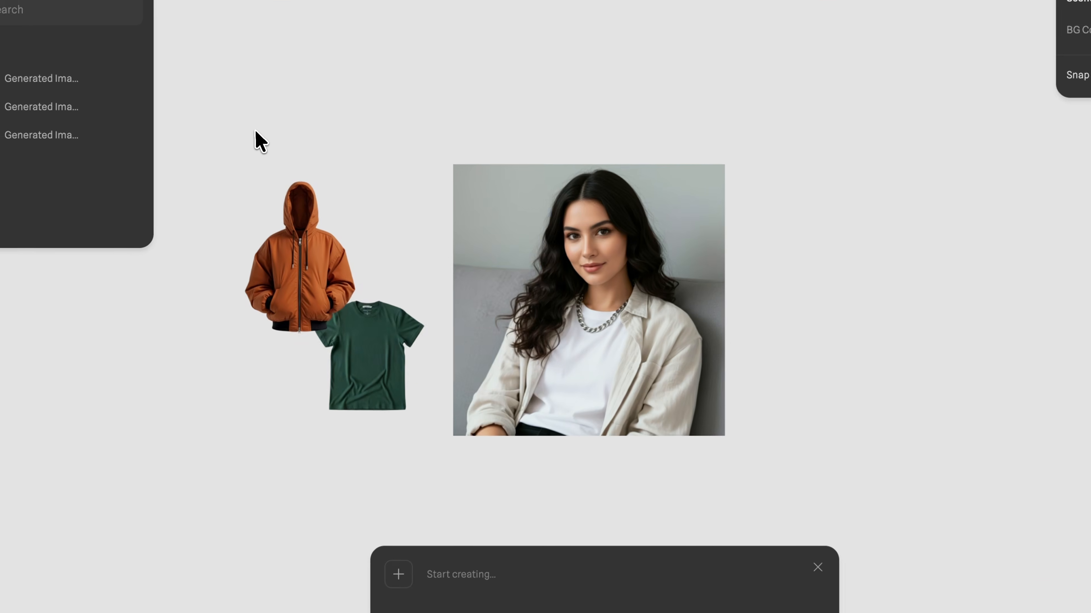
- Select the jacket, t-shirt and woman images together and generate an image with the prompt "add jacket and t-shirt to girl"
left_click_drag(284, 181, 581, 402)
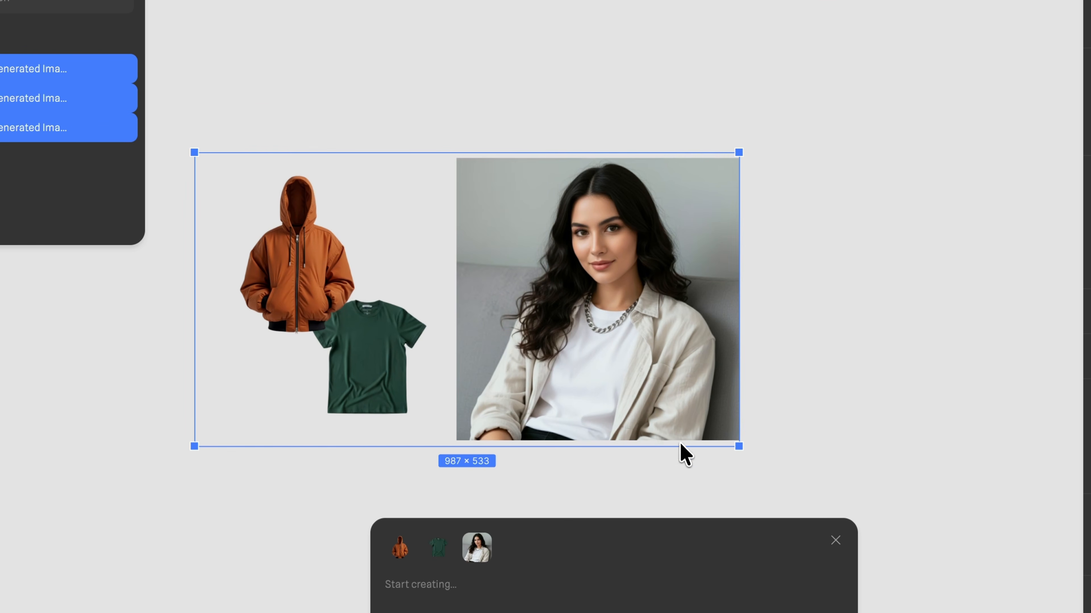
left_click(598, 584)
type("add jacket and t-shirt to girl")
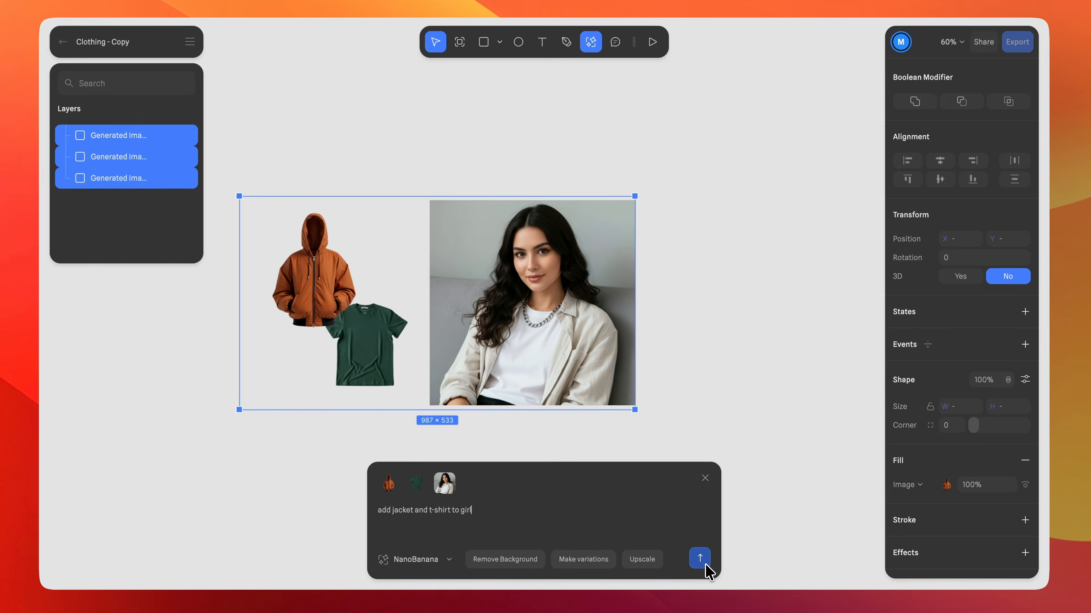
left_click(710, 547)
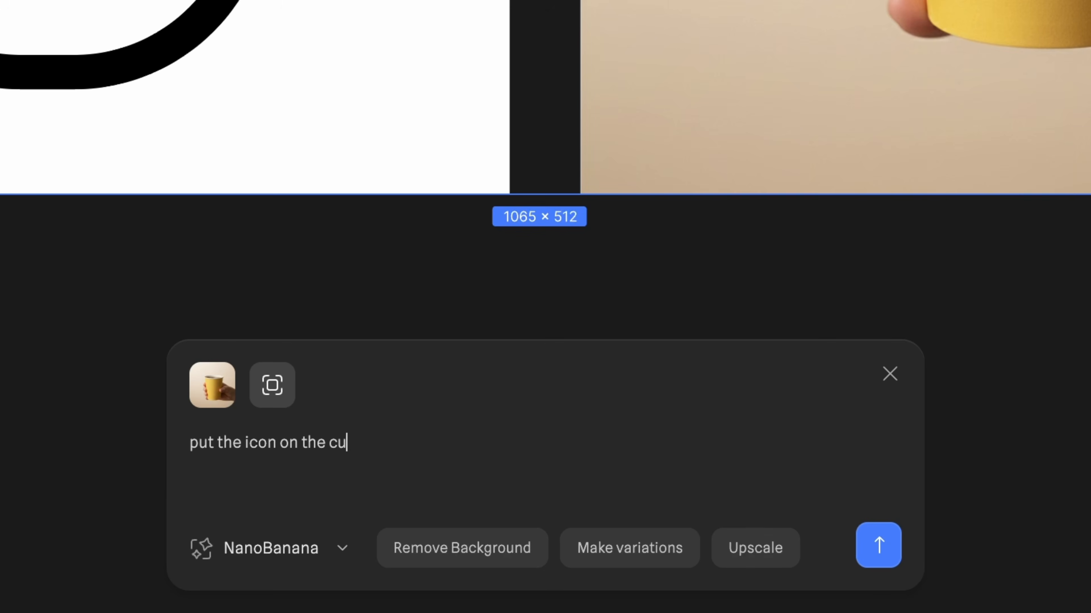
- Generate an image with NanoBanana that puts the icon from the selected frame on the yellow cup
left_click(882, 545)
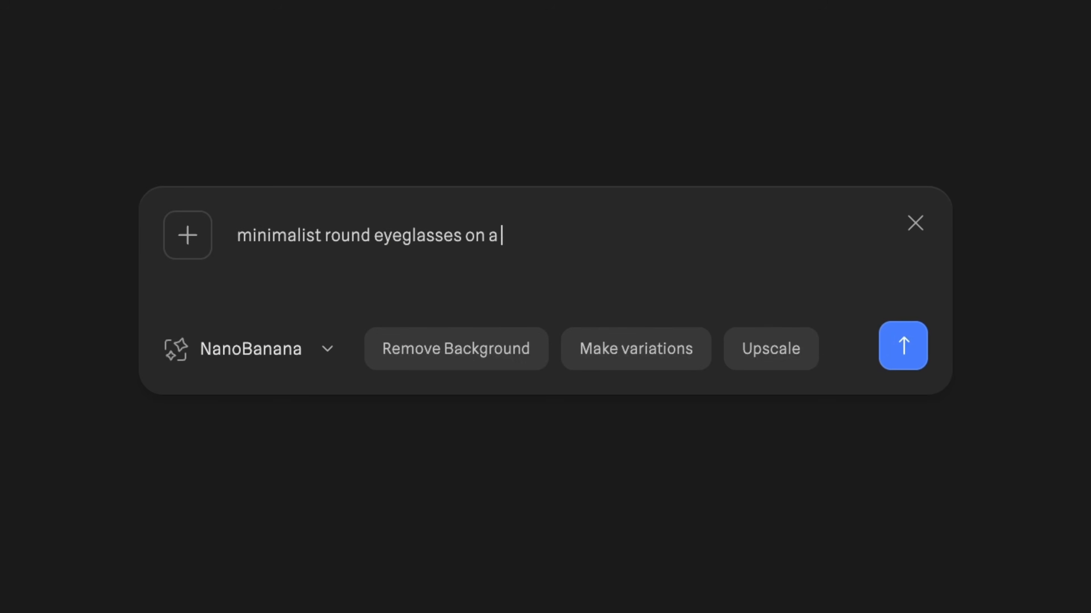
- Generate an image of "minimalist round eyeglasses on a plain light background" with NanoBanana and prompt its result with "create an orange version"
type("ckground")
left_click(903, 346)
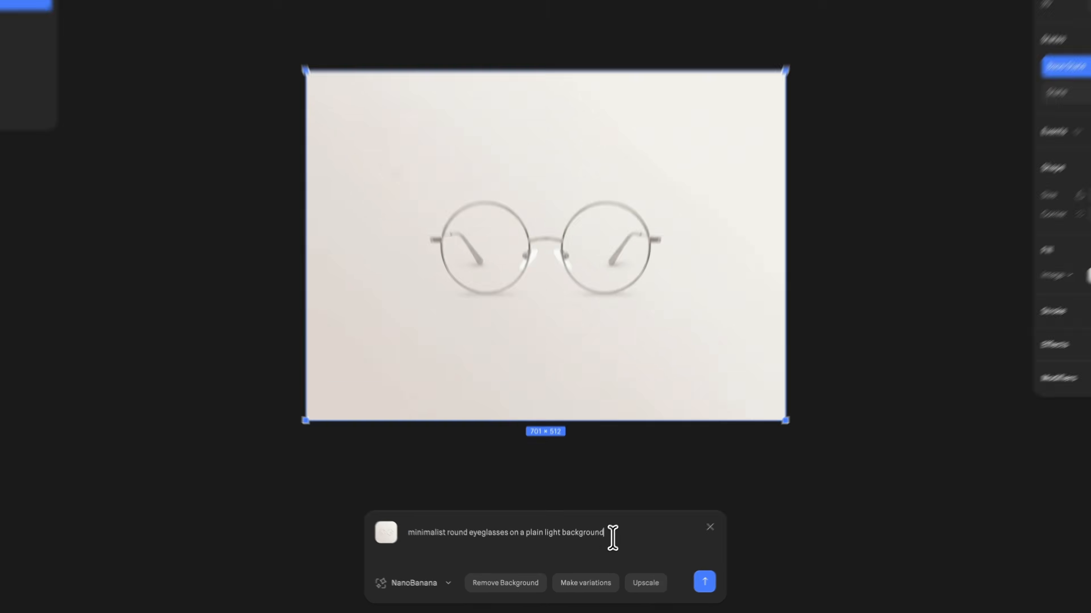
key("super+a")
type("creat")
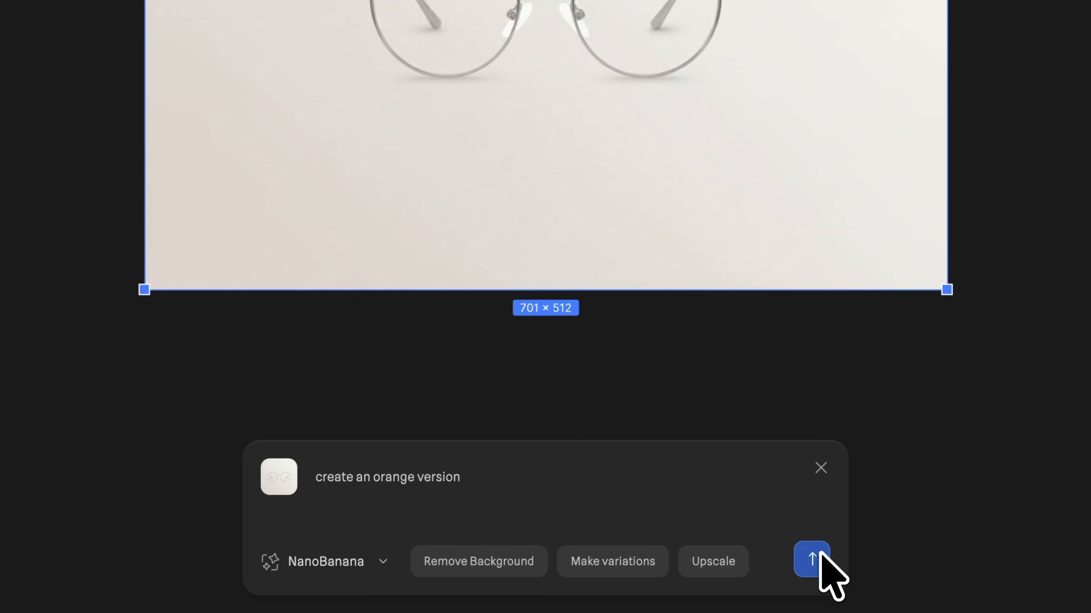
left_click(815, 558)
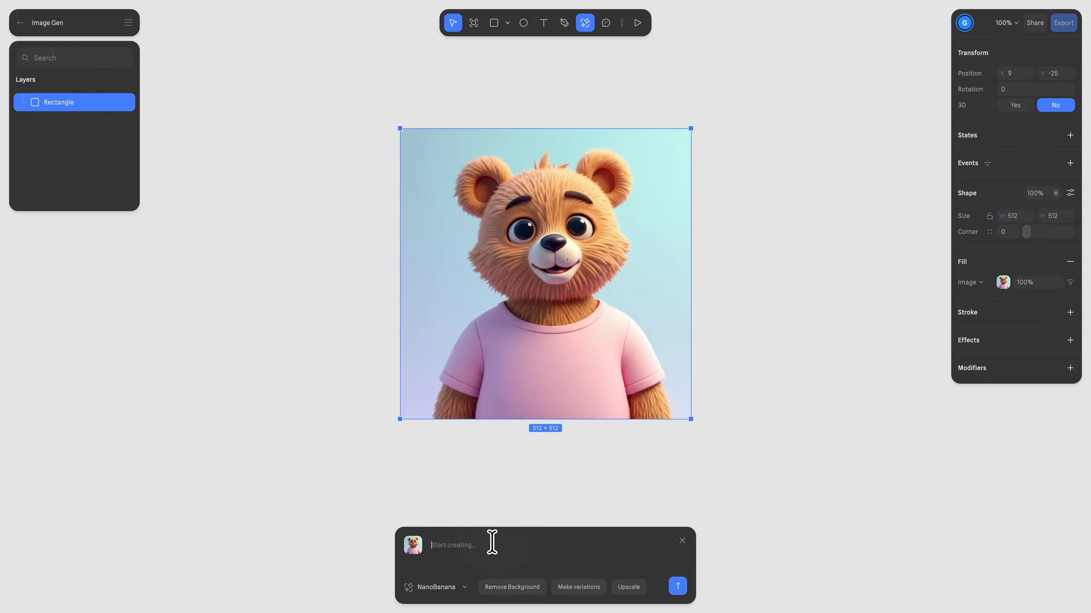
- Restyle the bear image with "give it a surprised expression" and the cat illustration with "hyper realistic style", using NanoBanana
type("give it a surprised expression")
left_click(810, 559)
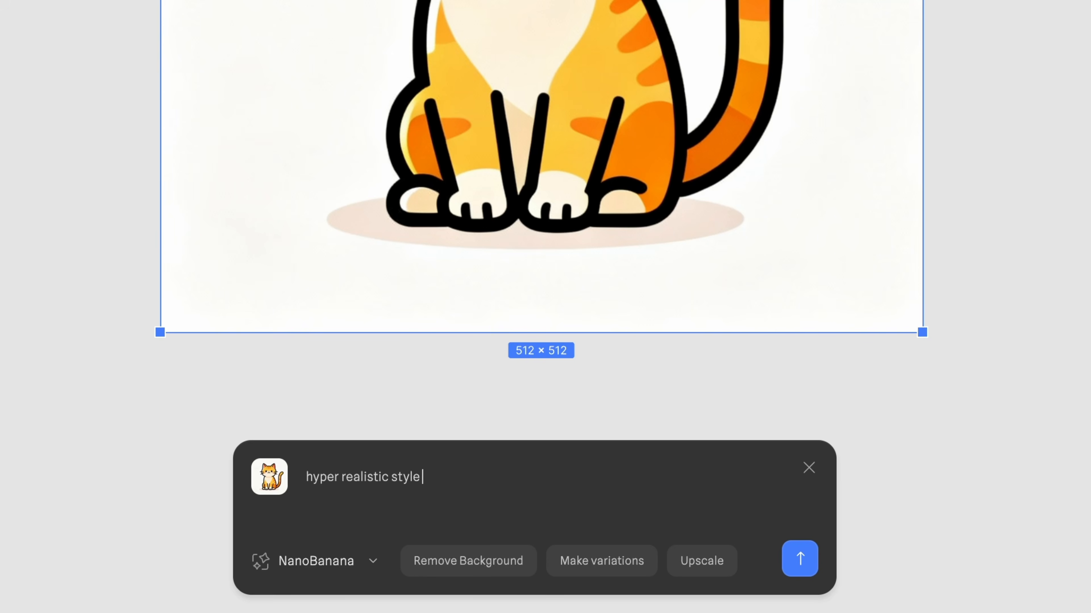
key("Return")
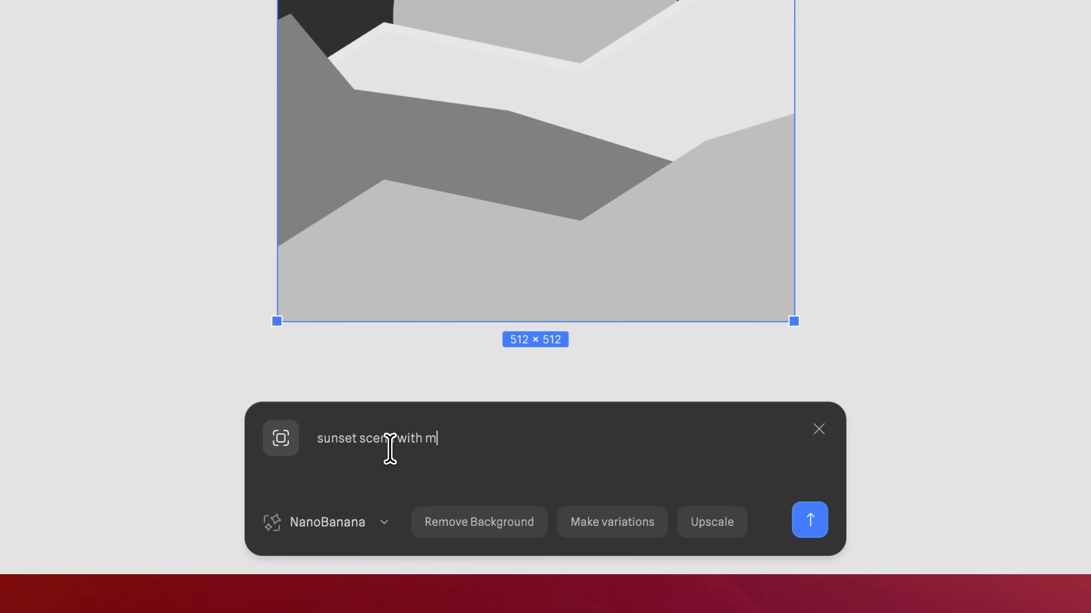
- Generate images from the two shape frames with the prompts "sunset scene with mountains and trees" and "Photorealistic wooden sign with village directions"
type("trees")
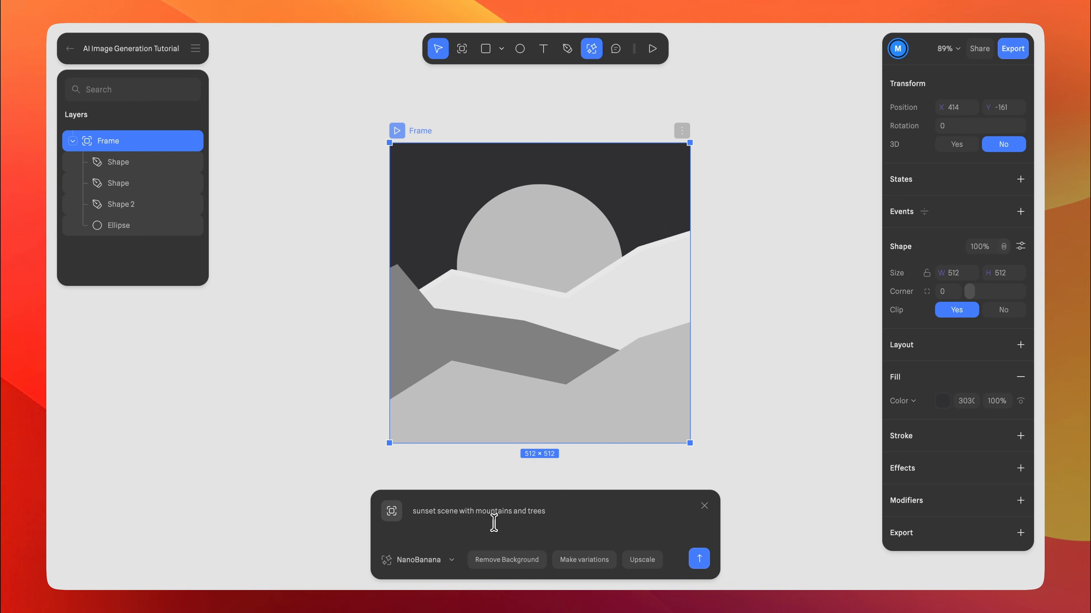
left_click(706, 562)
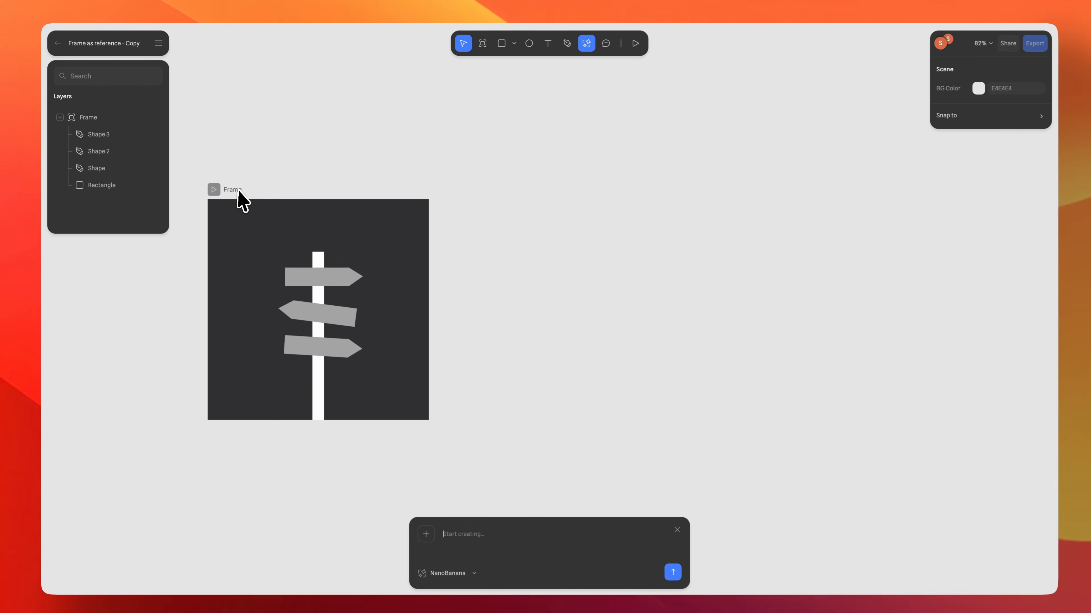
left_click(378, 324)
left_click(483, 532)
type("Pho")
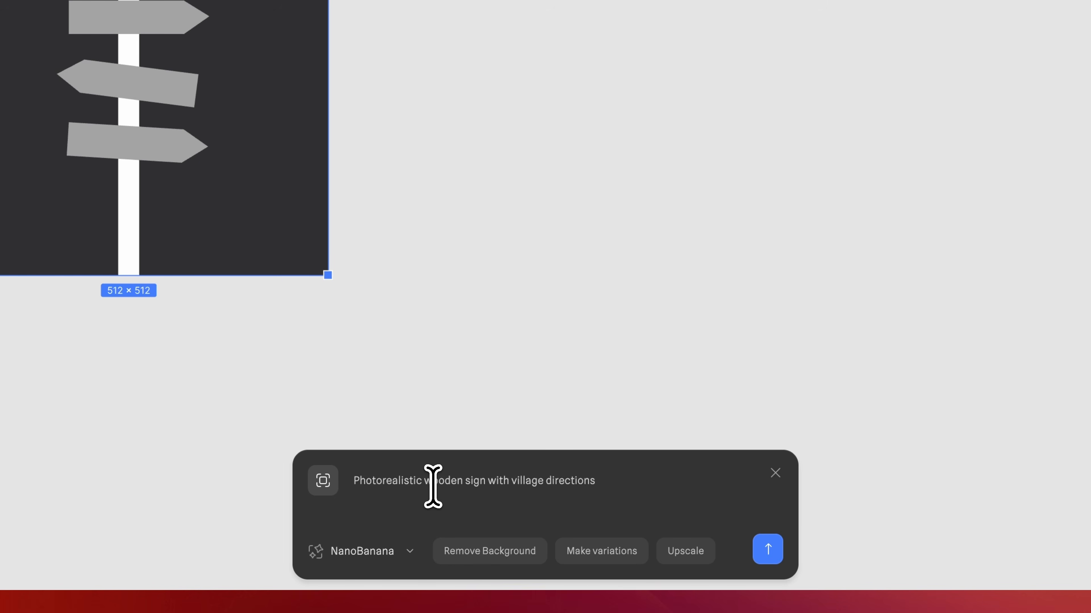
left_click(773, 554)
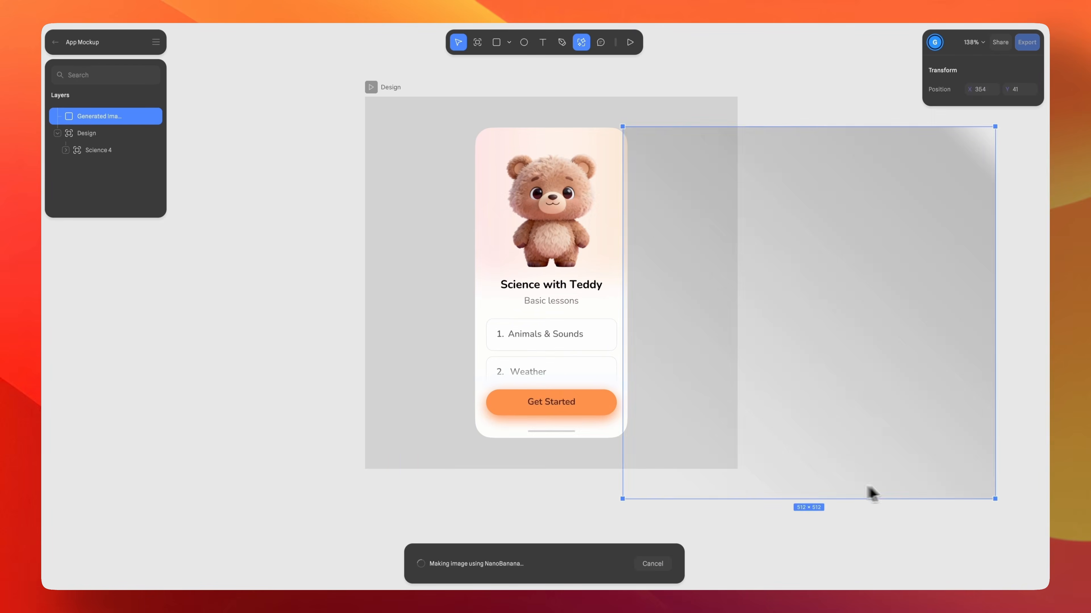
- Move the image being generated away from the Design frame that holds the teddy app mockup
left_click_drag(872, 495, 998, 463)
scroll(847, 444, "right", 5)
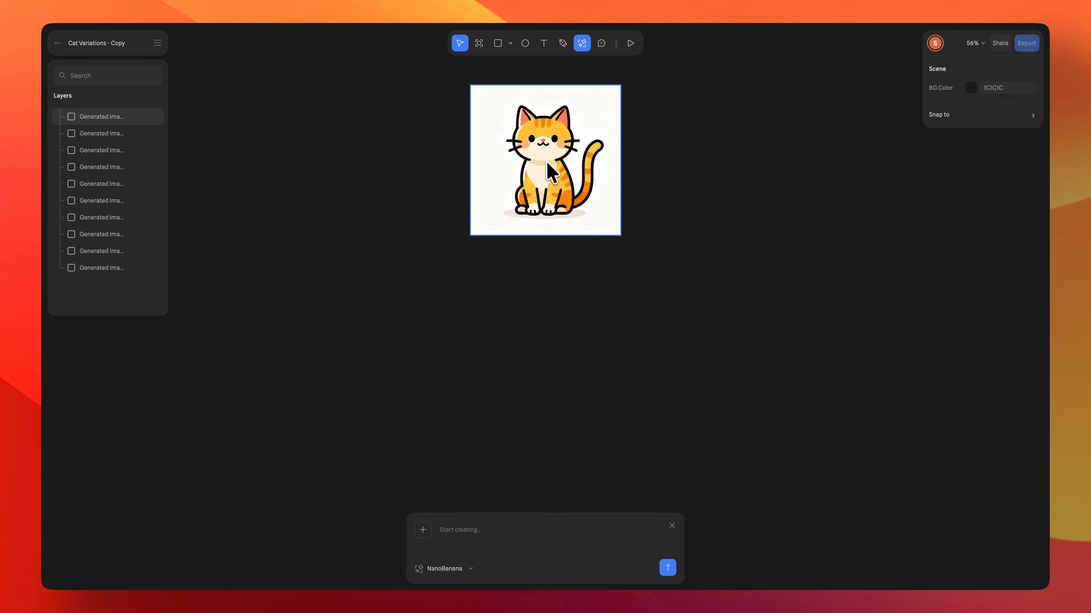
- Make variations of the cat illustration with the prompts "hyper realistic style with an interior background" and "cyberpunk style"
left_click(549, 165)
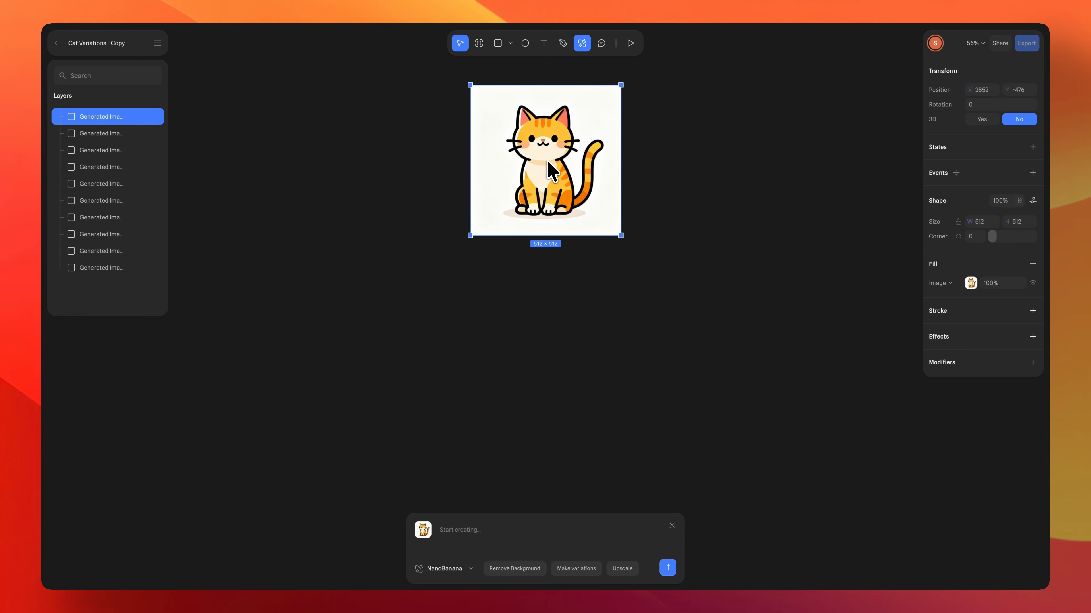
left_click(468, 530)
type("hyper realistic style with an interior background")
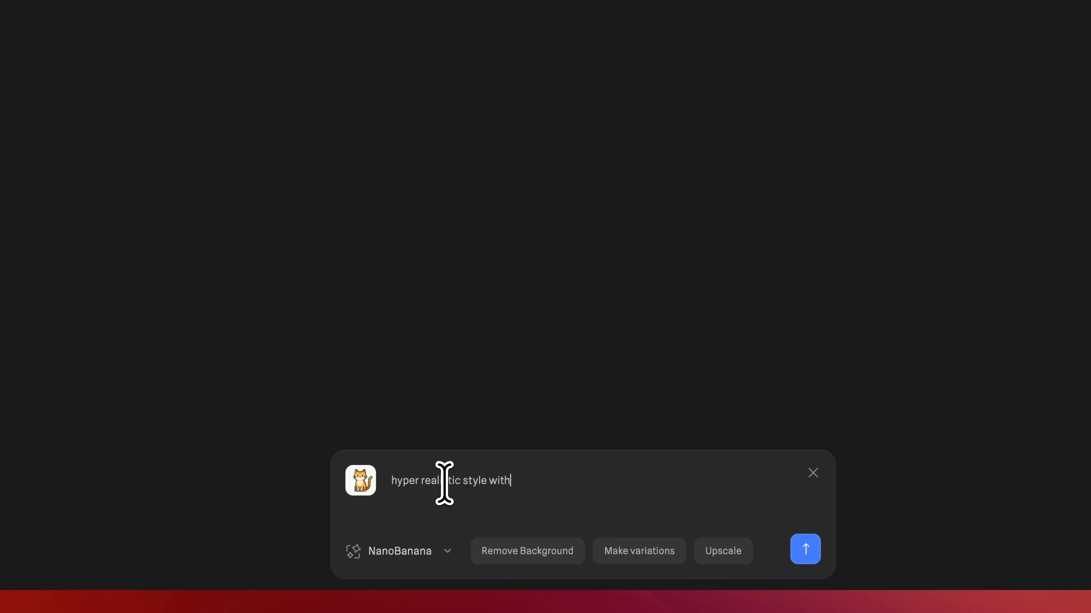
left_click(630, 550)
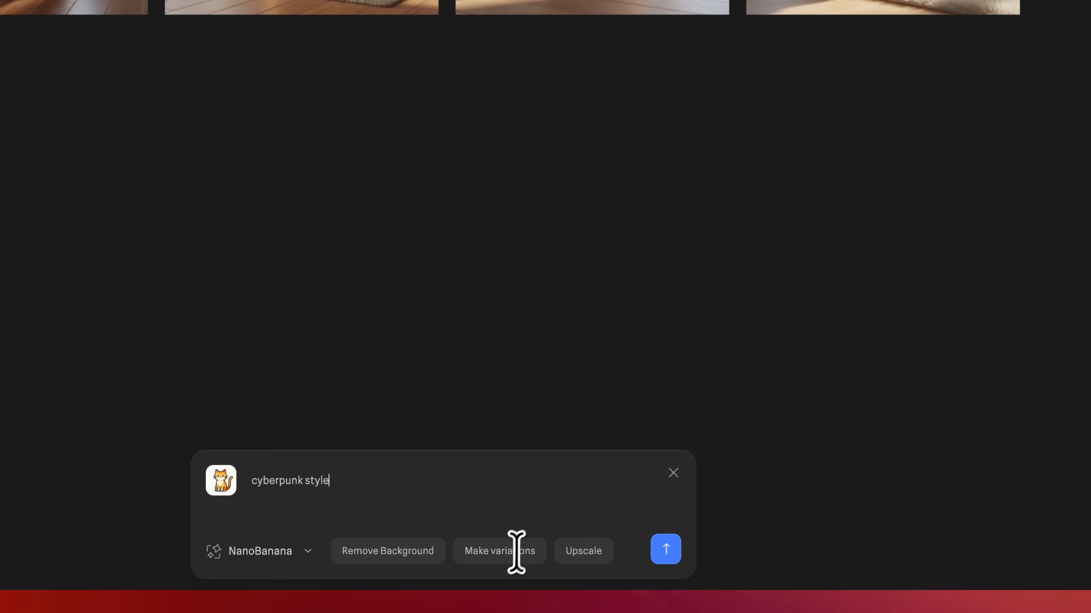
left_click(516, 553)
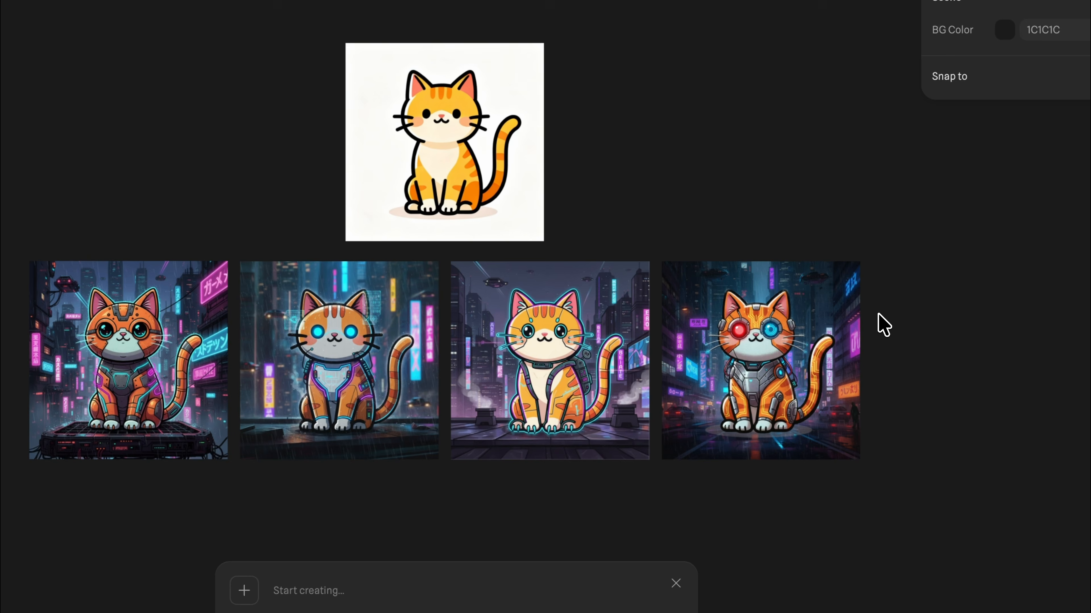
left_click(153, 343)
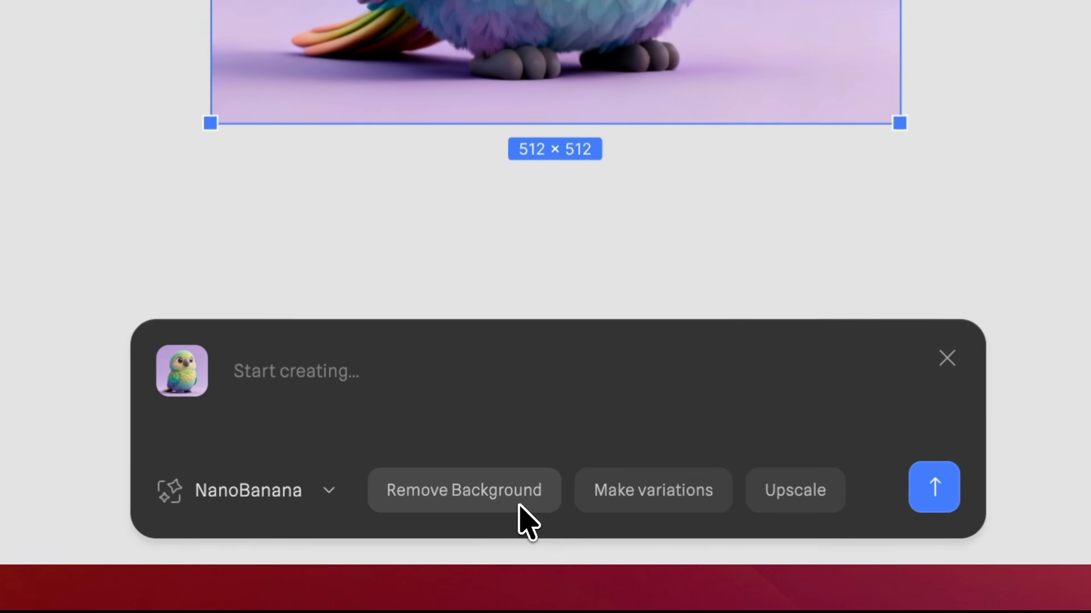
- Remove the background of the parrot image, move the cutout aside and delete the original image
left_click(514, 514)
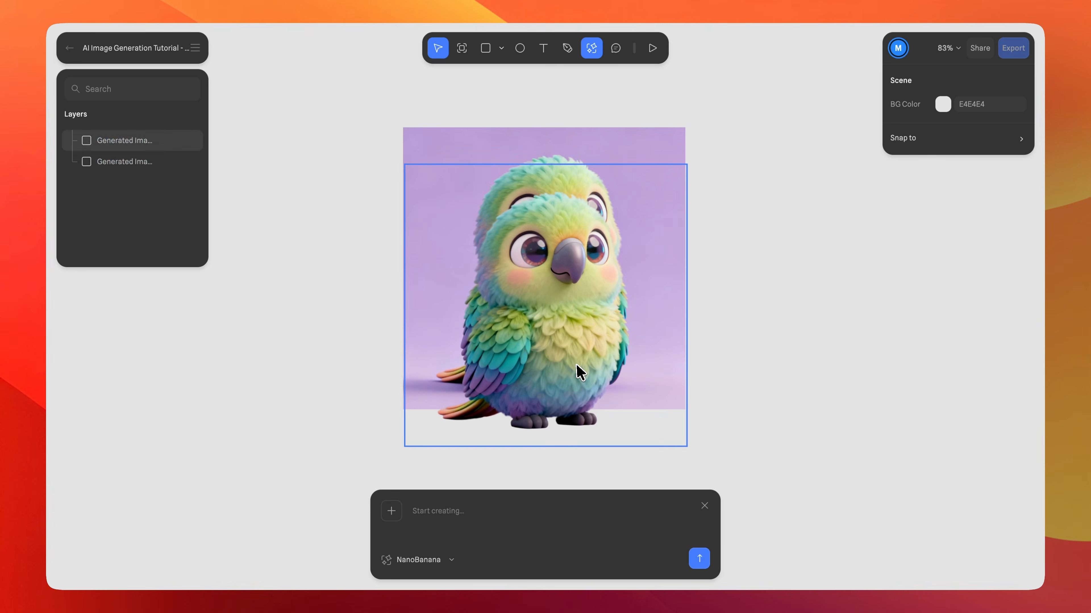
left_click_drag(576, 365, 382, 330)
left_click(543, 307)
key("BackSpace")
- Place the parrot cutout above the "Math with Chirpy" heading in the Math frame
left_click_drag(325, 309, 511, 271)
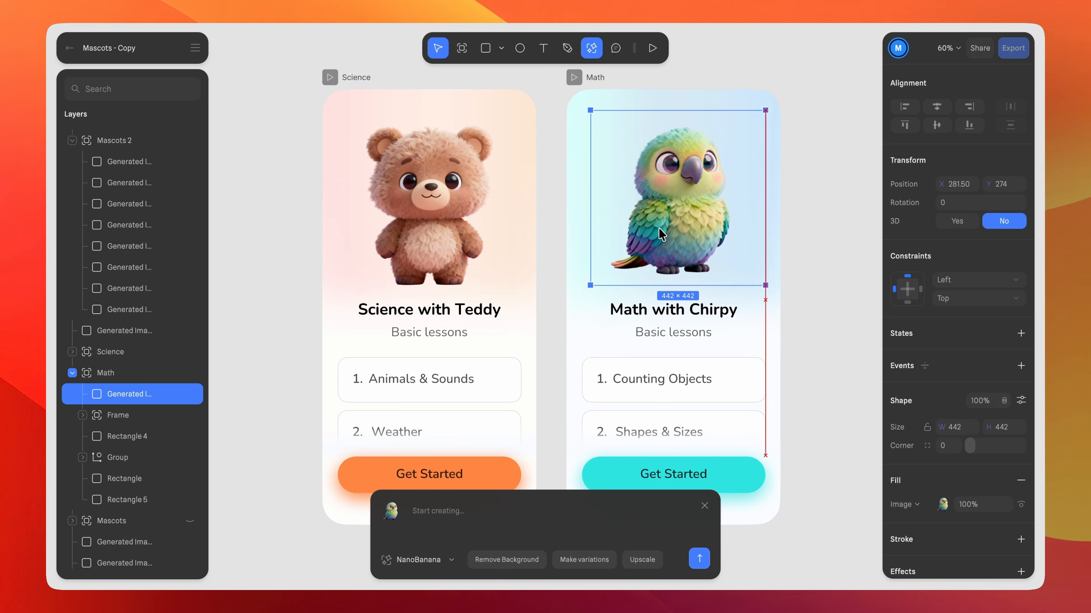
mouse_move(447, 213)
left_mouse_down()
mouse_move(420, 218)
mouse_move(448, 217)
left_mouse_up()
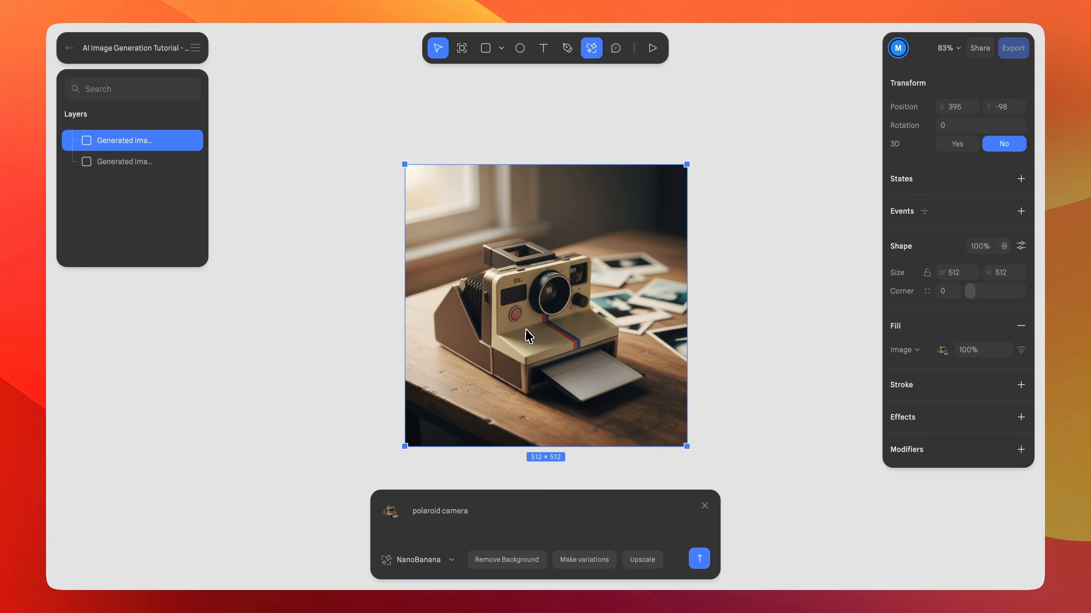
- Move the polaroid camera and snack bag cutouts beside their original images
left_click_drag(526, 336, 332, 332)
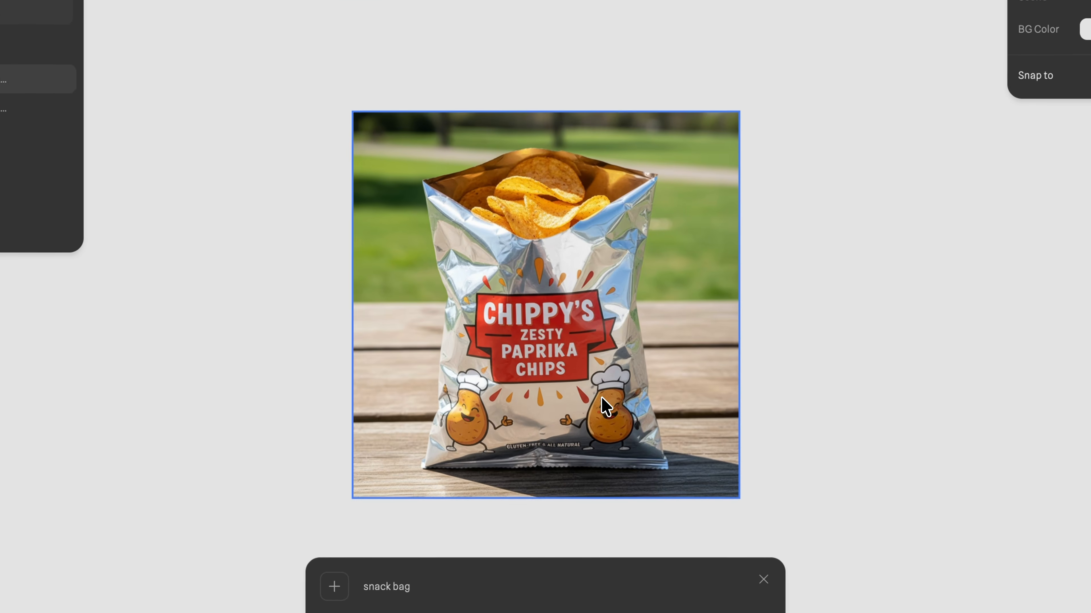
left_click_drag(605, 406, 324, 419)
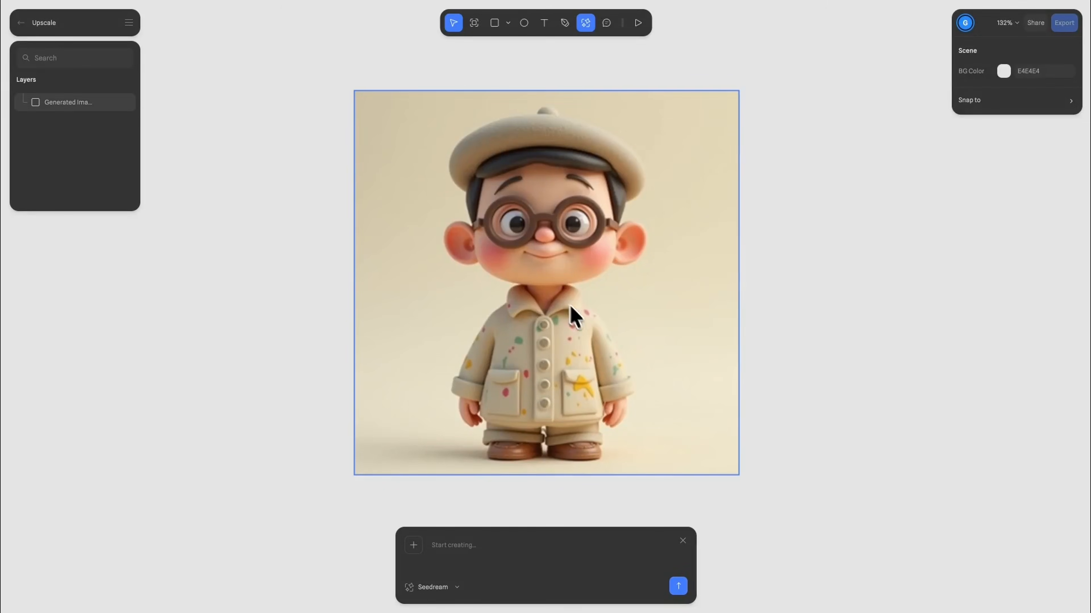
- Upscale the image of the character with the beret and round glasses
left_click(567, 303)
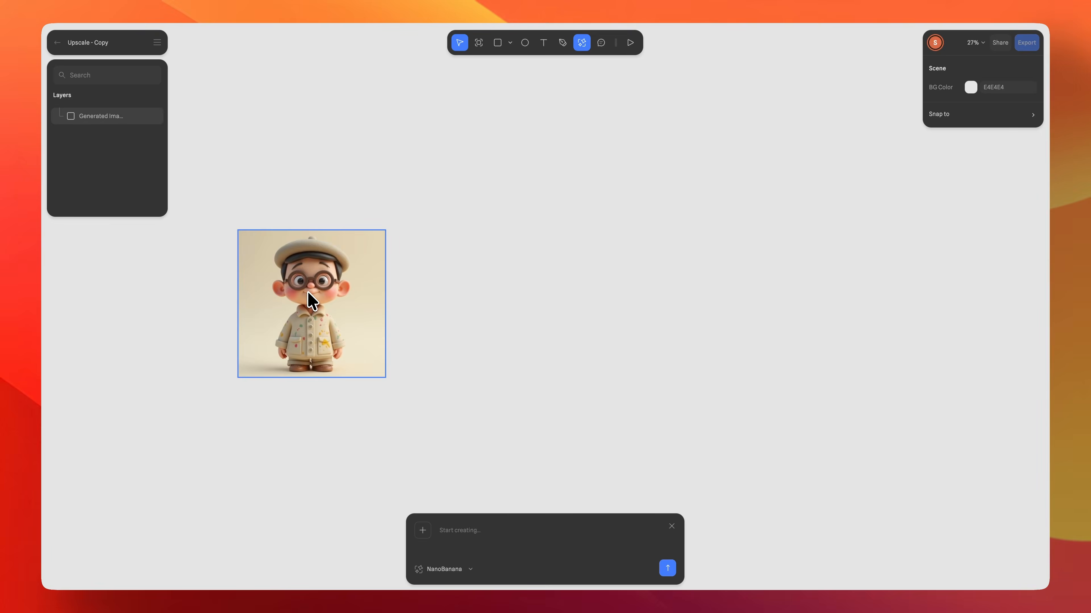
left_click(312, 300)
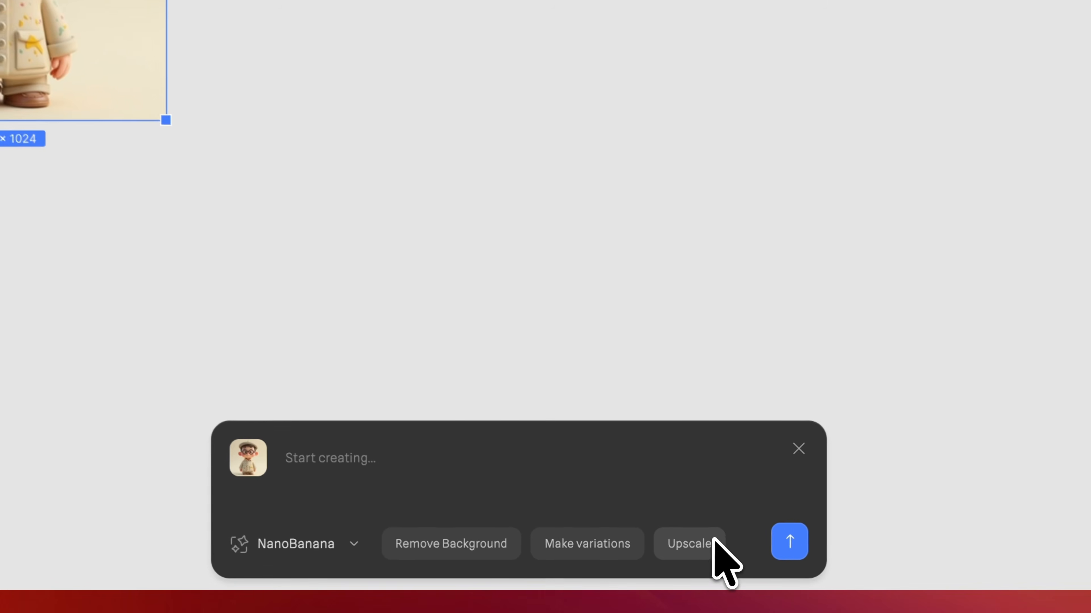
left_click(693, 542)
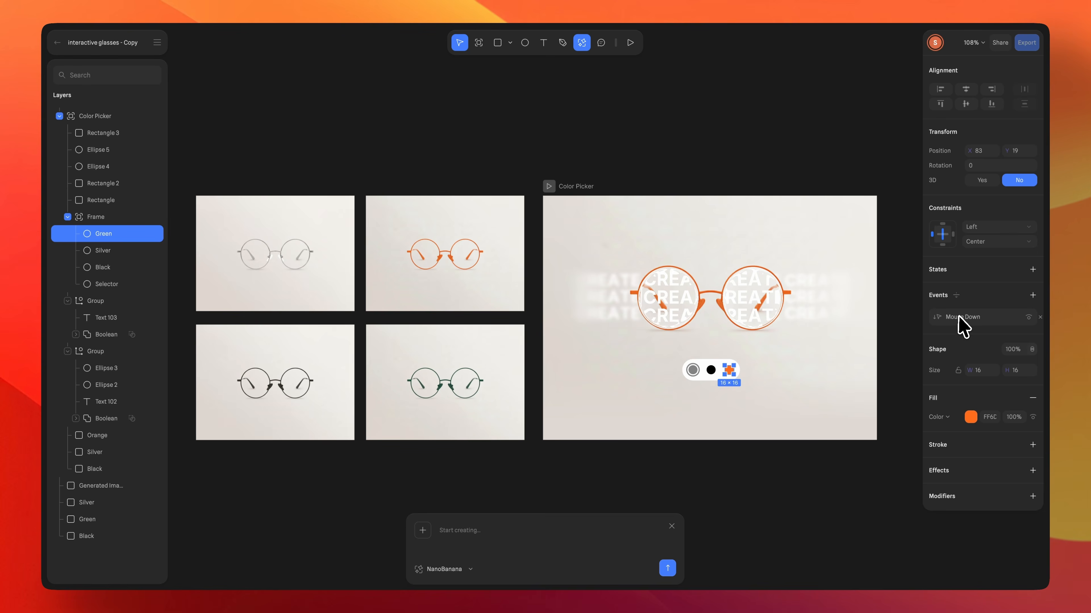
- Review the orange swatch's Mouse Down event and its transition actions, and exit the eyeglasses preview
left_click(960, 317)
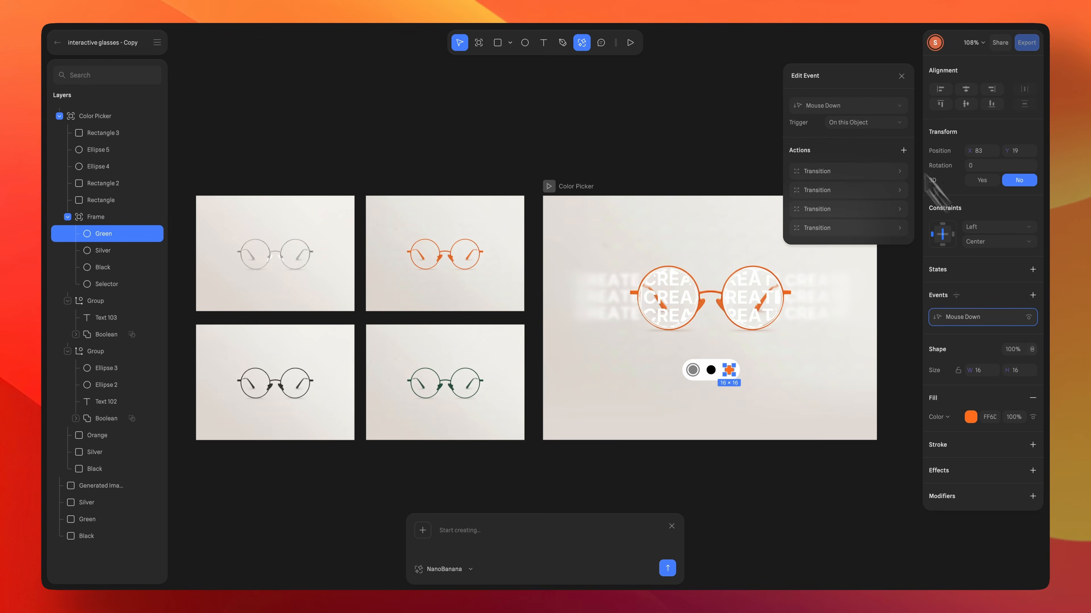
left_click(855, 105)
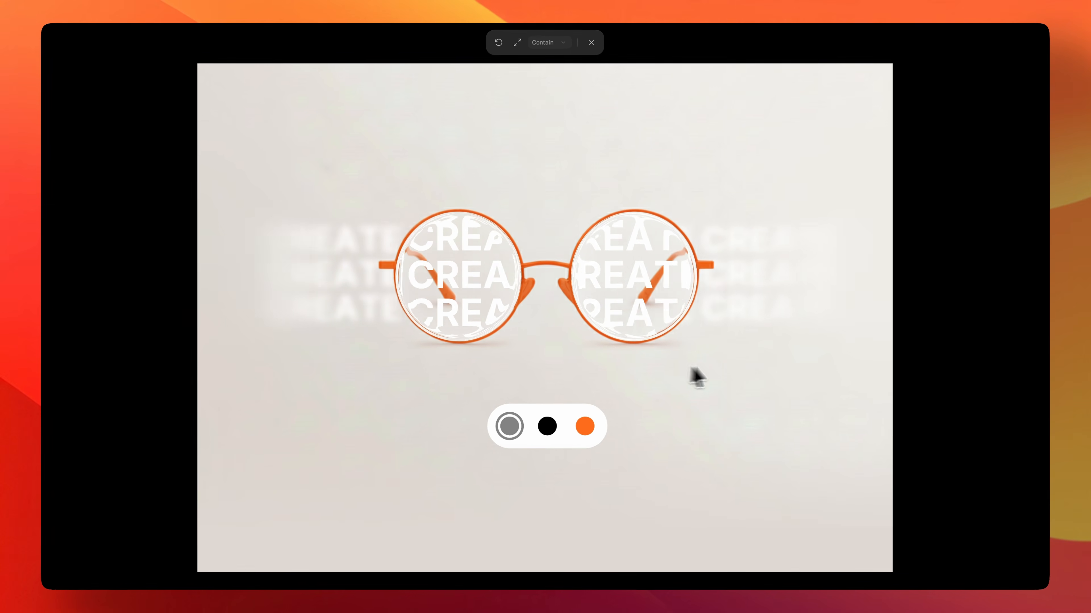
left_click(591, 42)
- Go through the silver, orange, green and black eyeglasses images by selecting each in turn
left_click(285, 234)
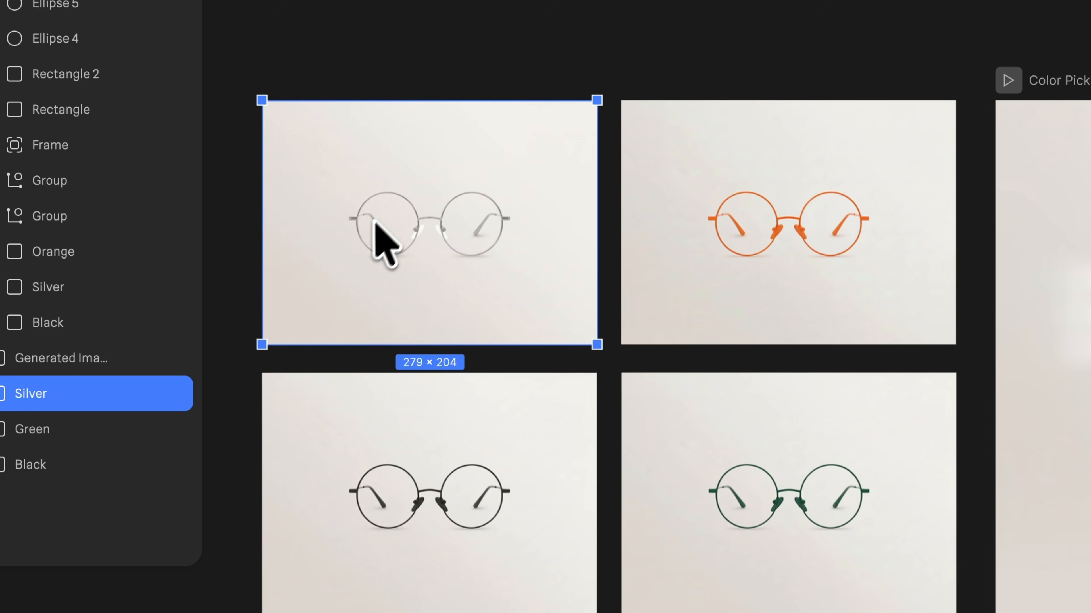
left_click(782, 284)
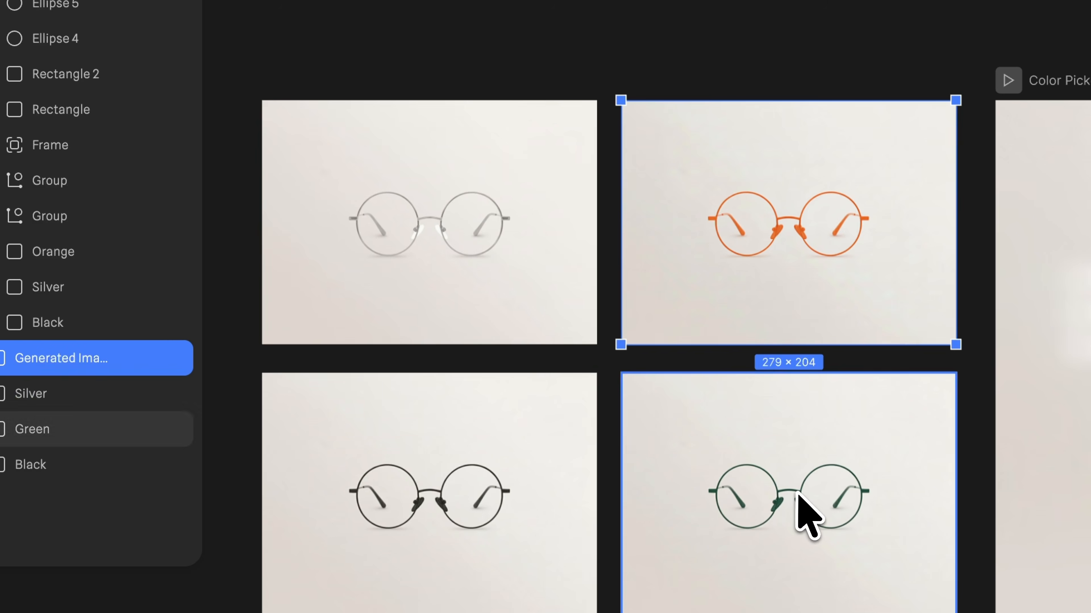
left_click(798, 495)
left_click(479, 529)
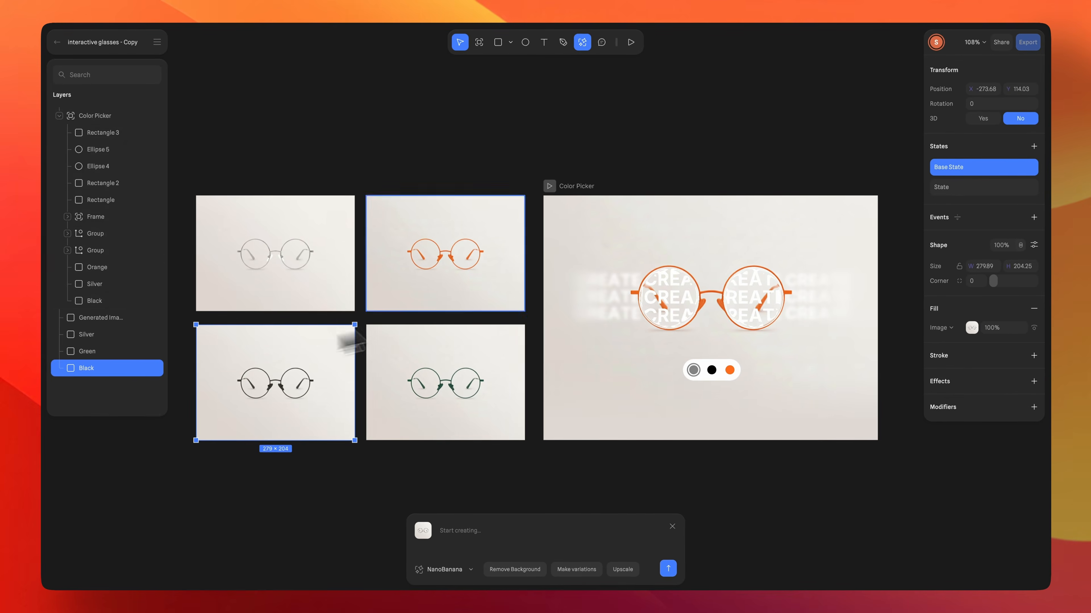
- Examine the Liquid Glass effect on the left lens and the Mouse Down event of the orange swatch
left_click(739, 292)
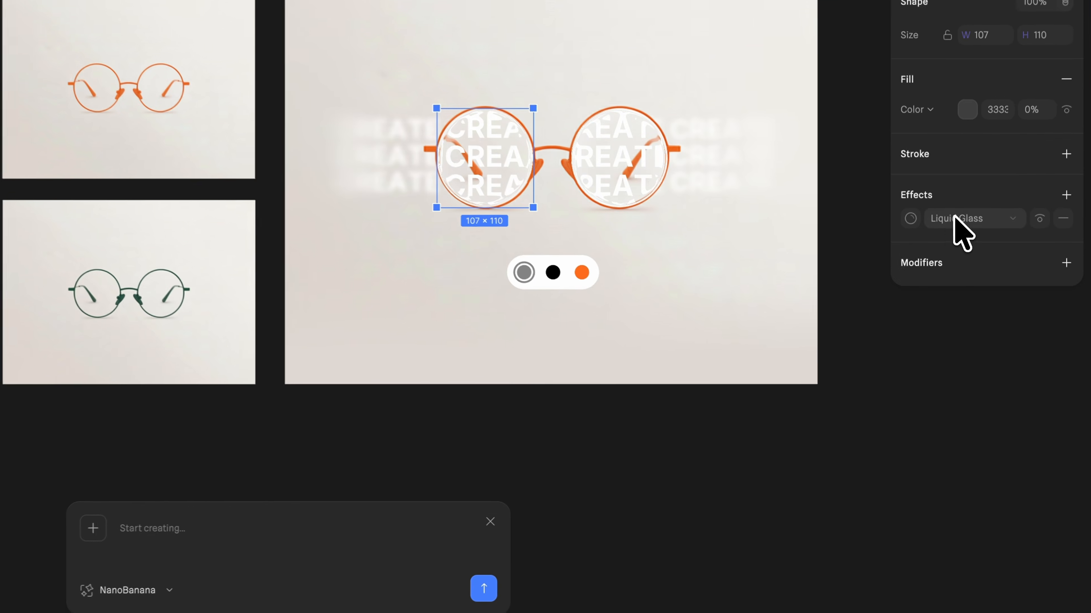
left_click(910, 218)
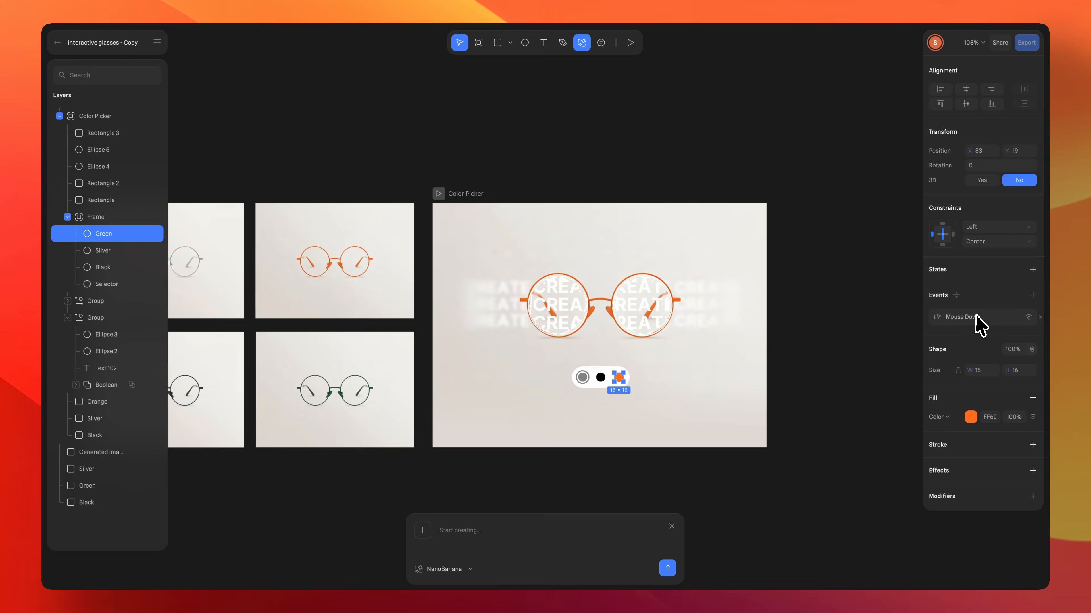
left_click(976, 318)
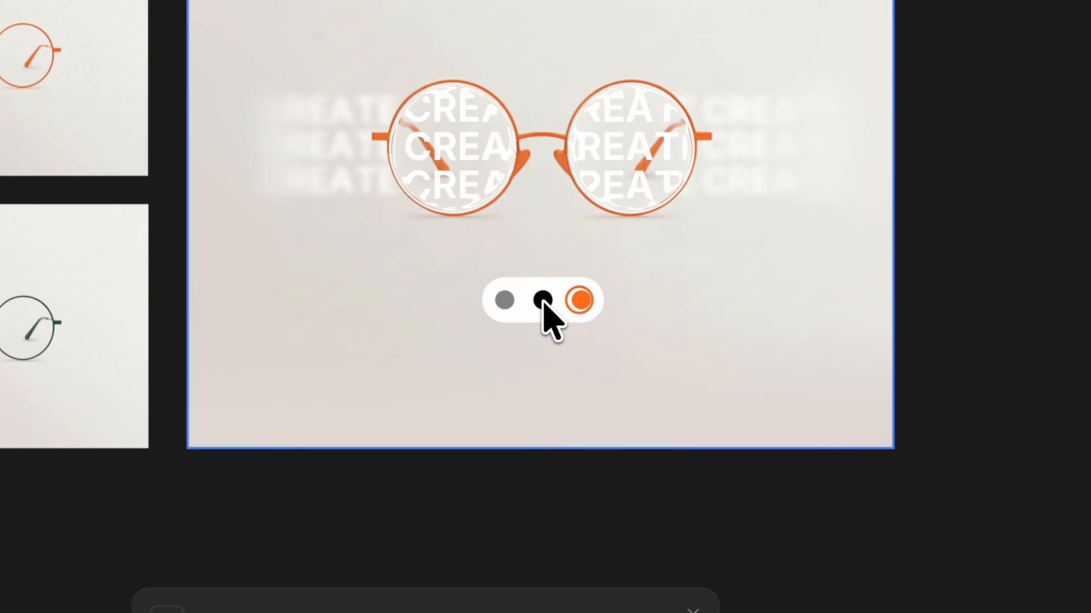
- Test the black, silver and orange swatches in the playing Color Picker frame to switch the eyeglasses' colour
left_click(537, 300)
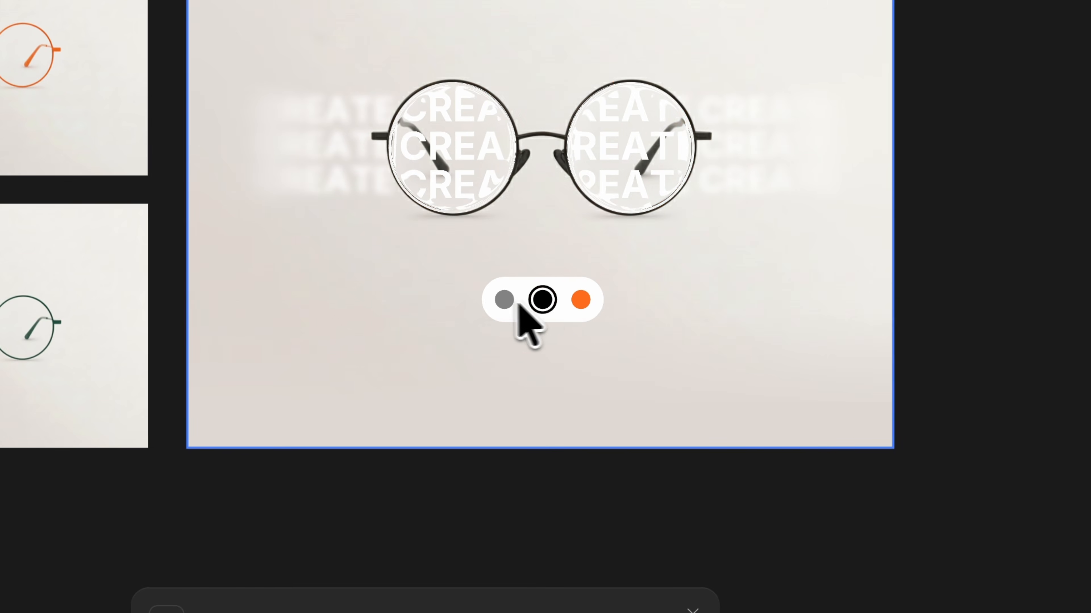
left_click(504, 299)
left_click(537, 300)
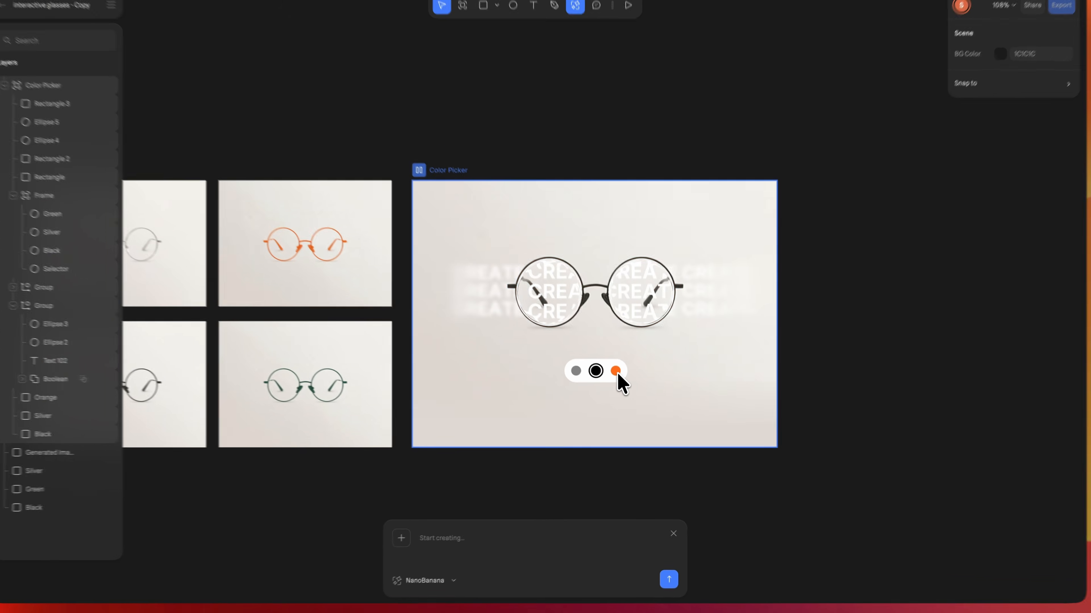
left_click(618, 373)
- Open the Follow event of the repeated CREATE text behind the eyeglasses
left_click(740, 331)
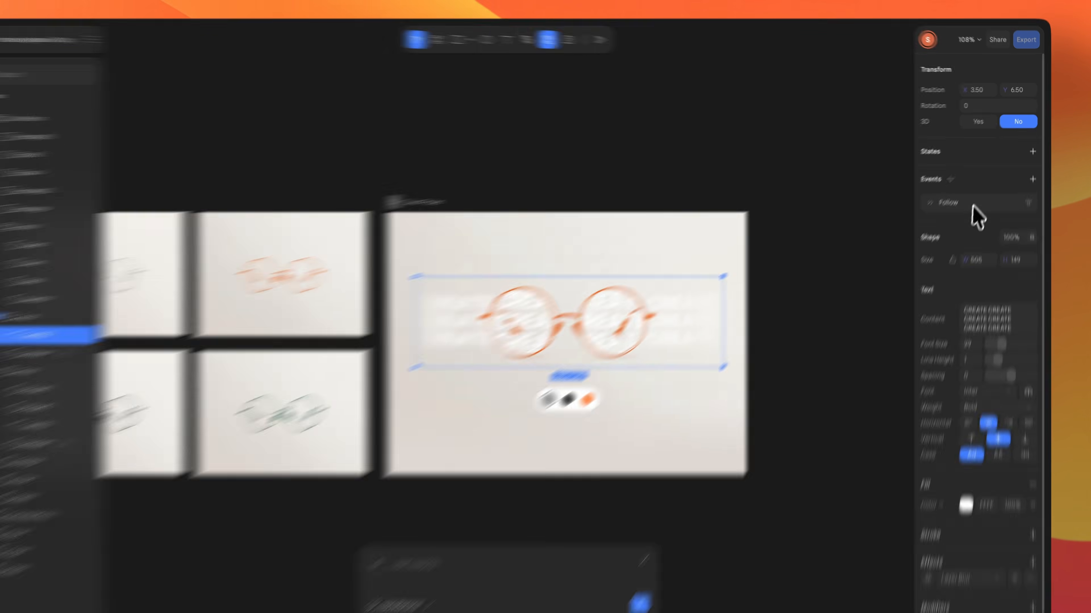
left_click(979, 195)
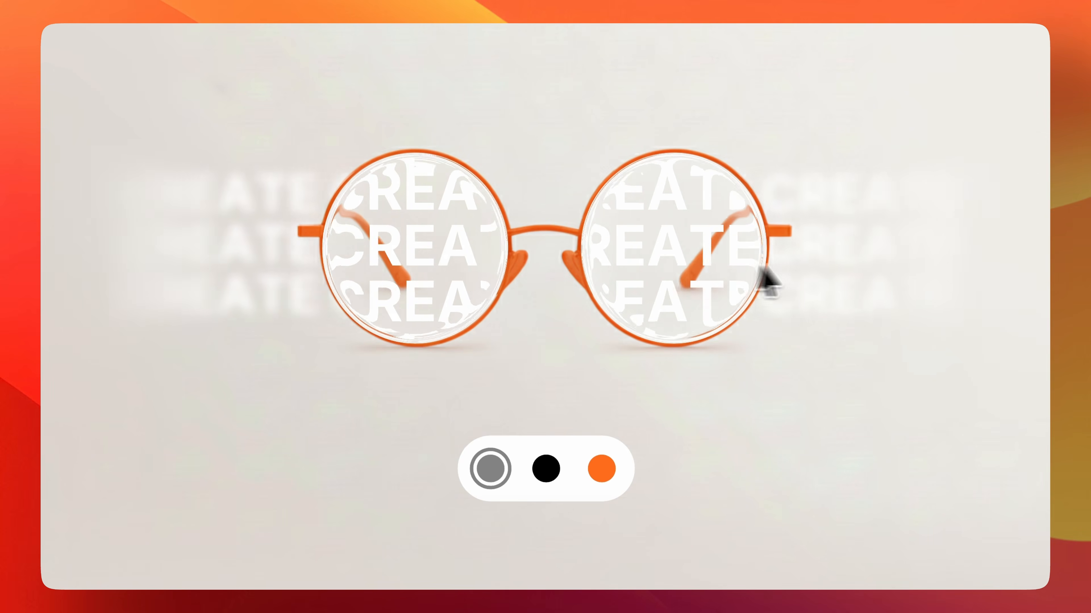
- Test the black and orange swatches in the playing eyeglasses preview
left_click(546, 468)
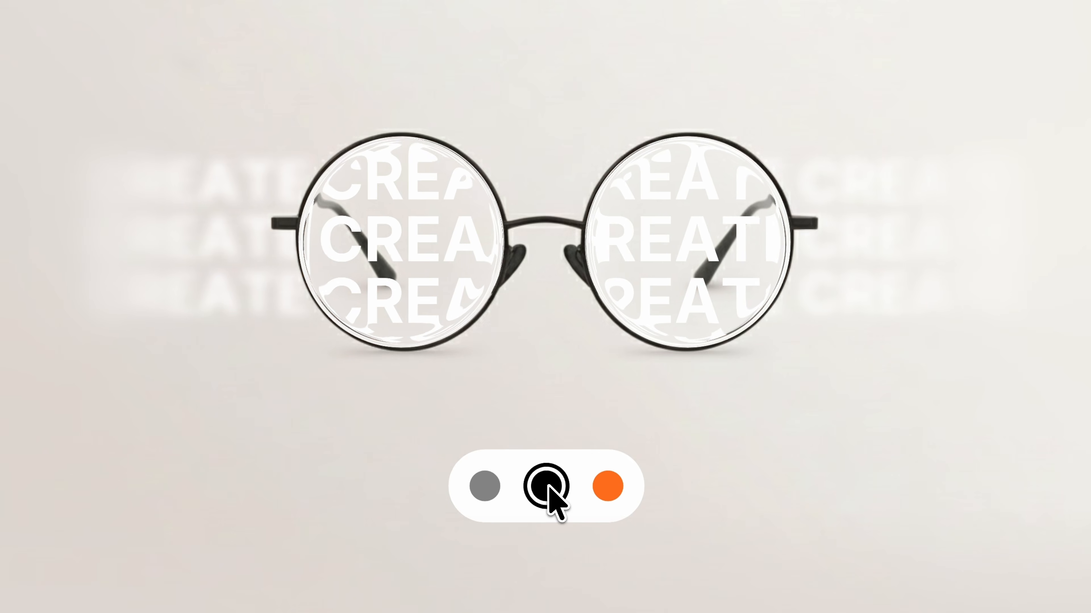
left_click(608, 487)
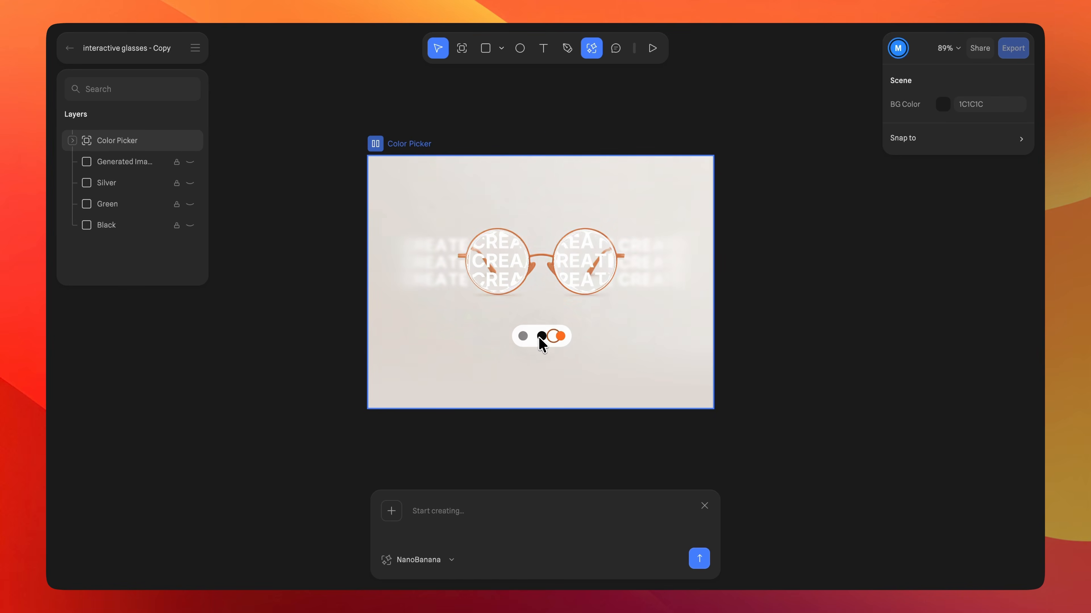
- Open the Color Picker frame's export settings and keep the embed link's frame size at Contain
left_click(396, 150)
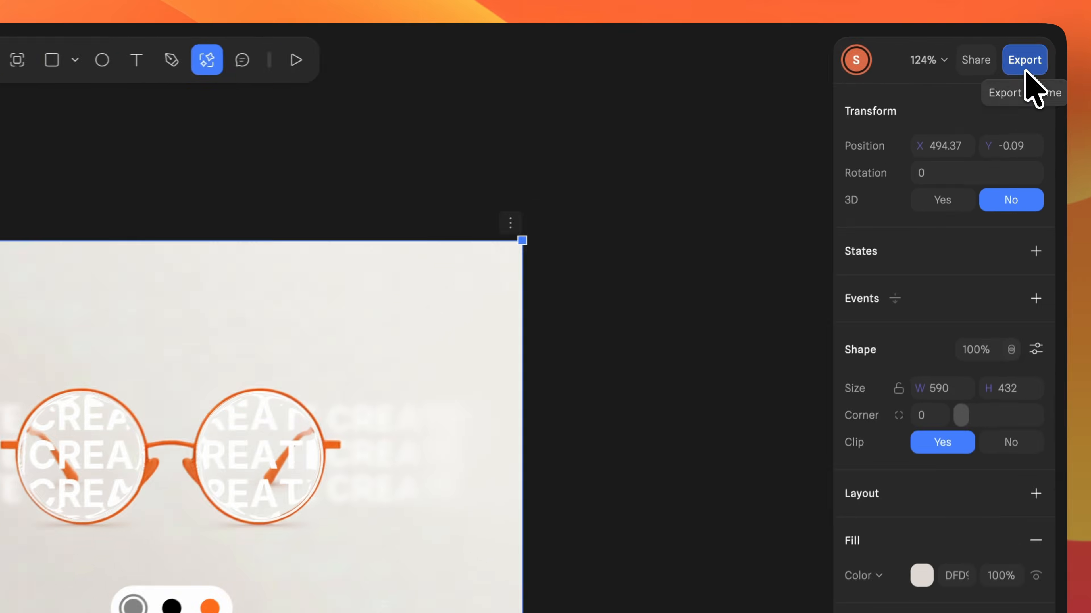
left_click(1025, 64)
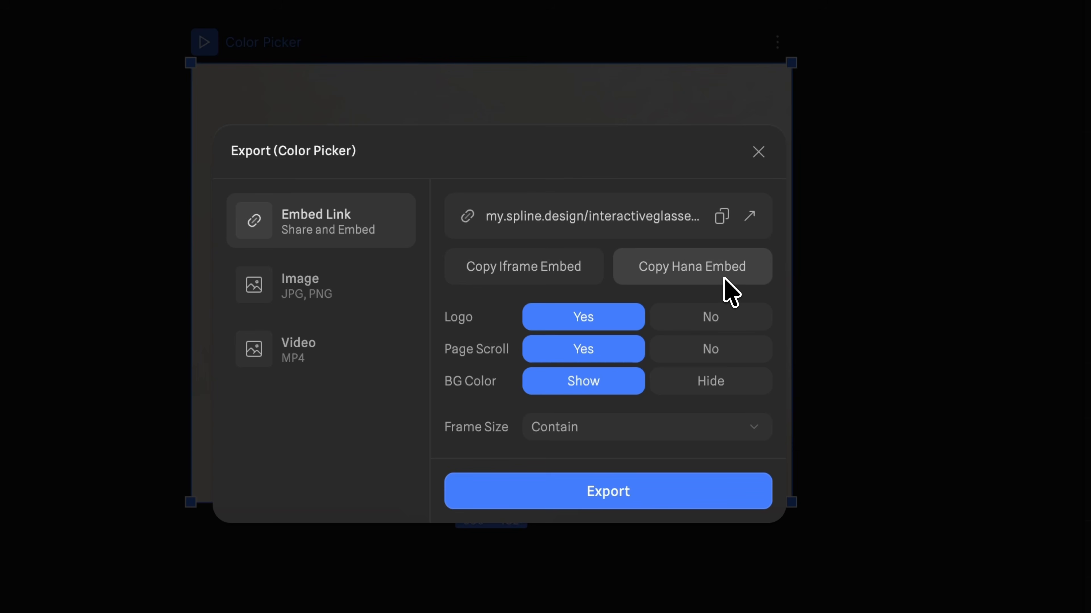
left_click(708, 429)
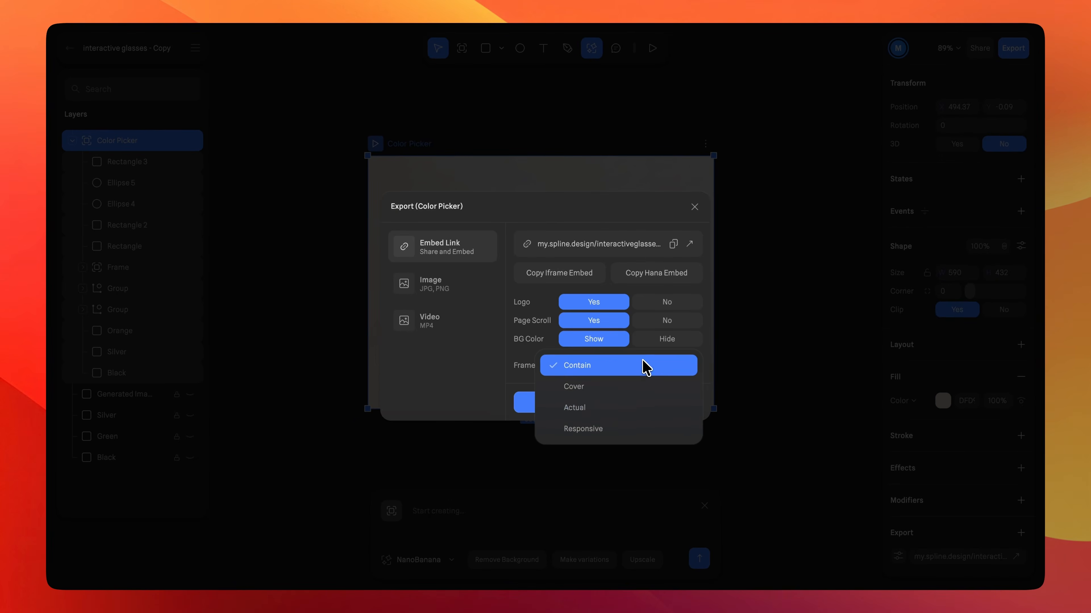
left_click(645, 366)
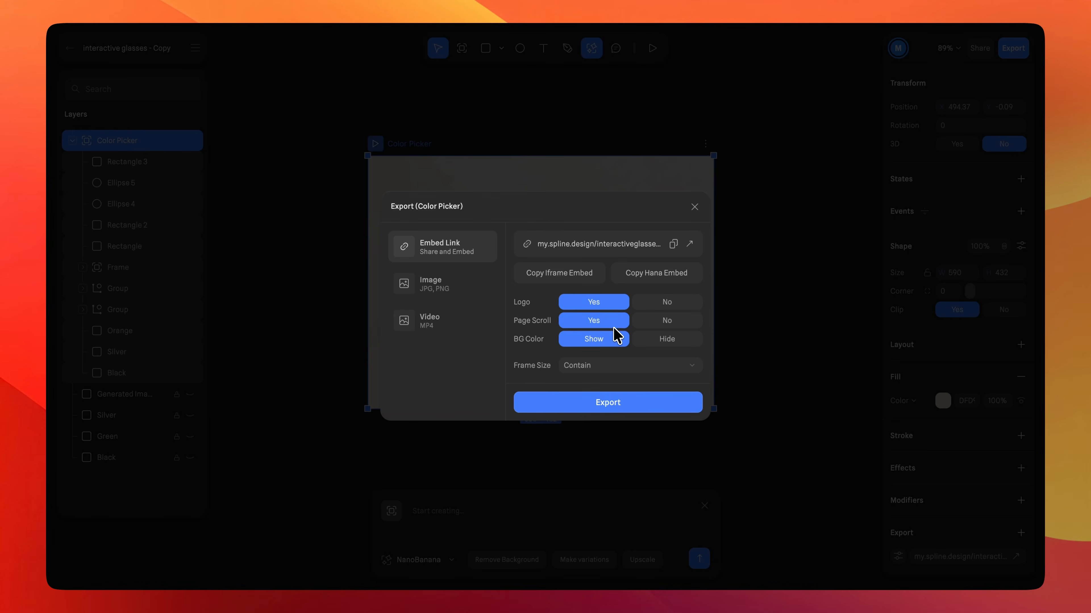
- Configure the MP4 video export with a duration of 2.2 s, 60 FPS and 1x resolution
left_click(486, 319)
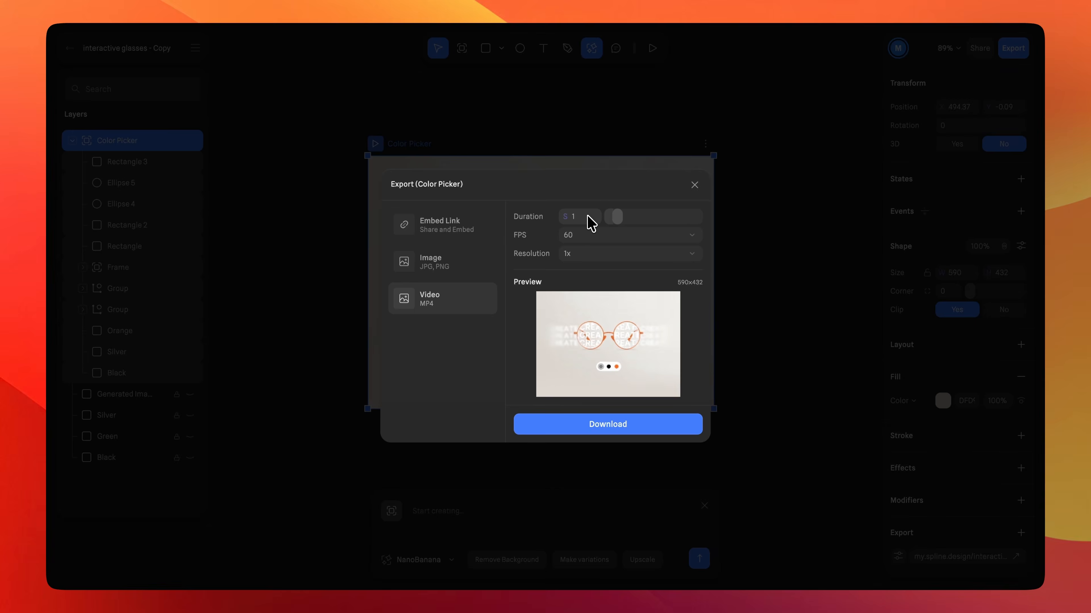
left_click_drag(617, 217, 626, 216)
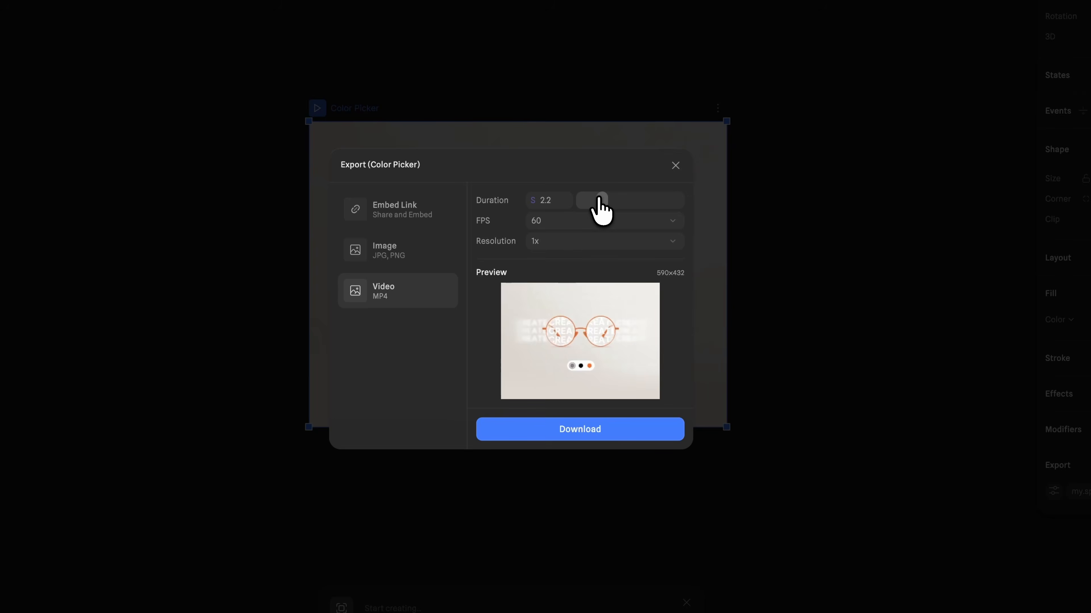
left_click(593, 217)
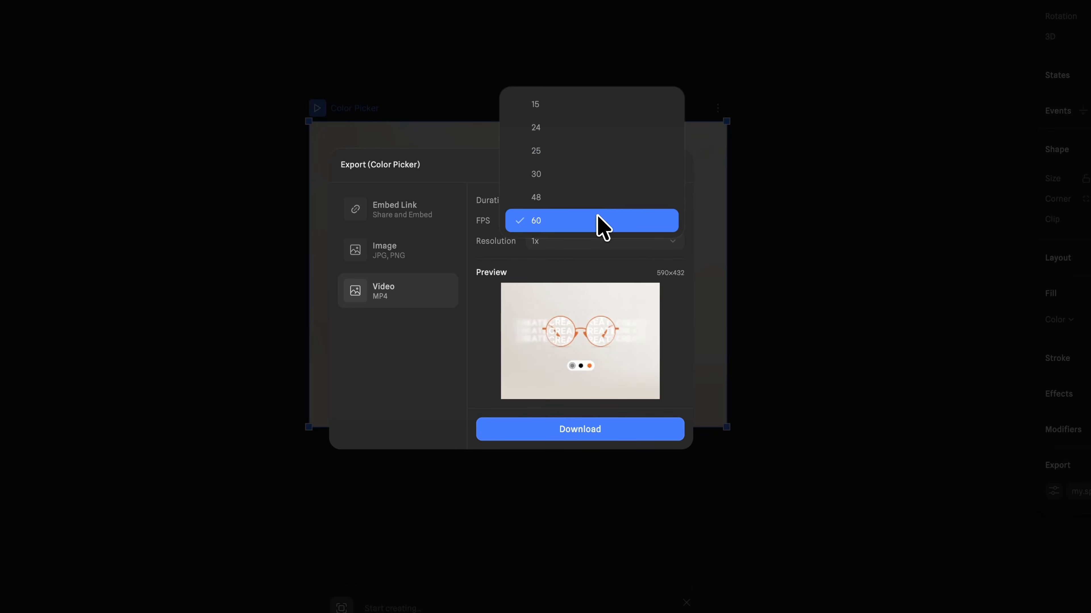
left_click(598, 219)
left_click(599, 241)
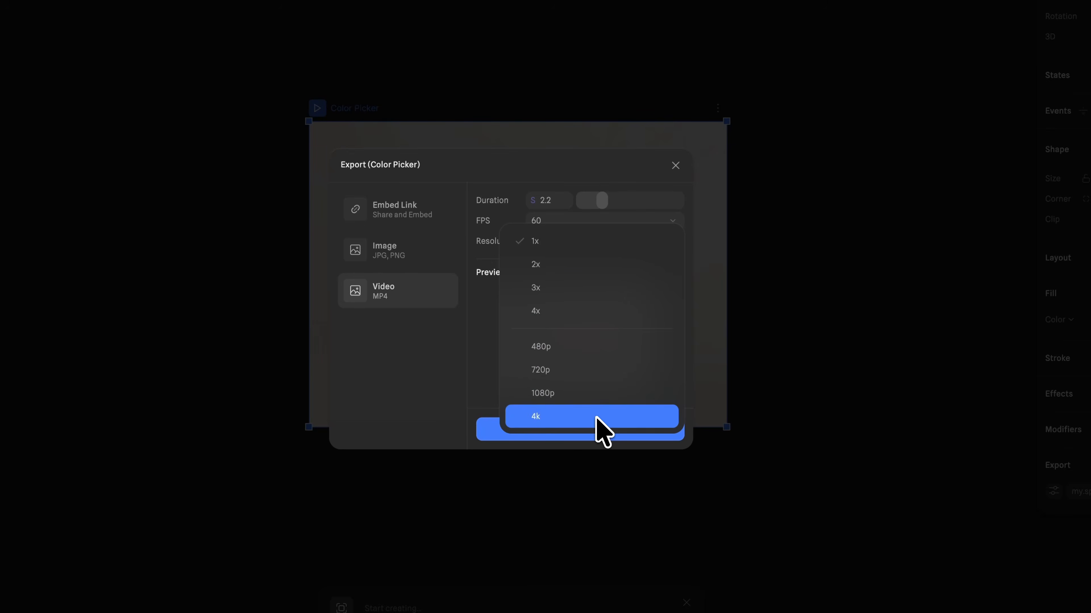
left_click(594, 241)
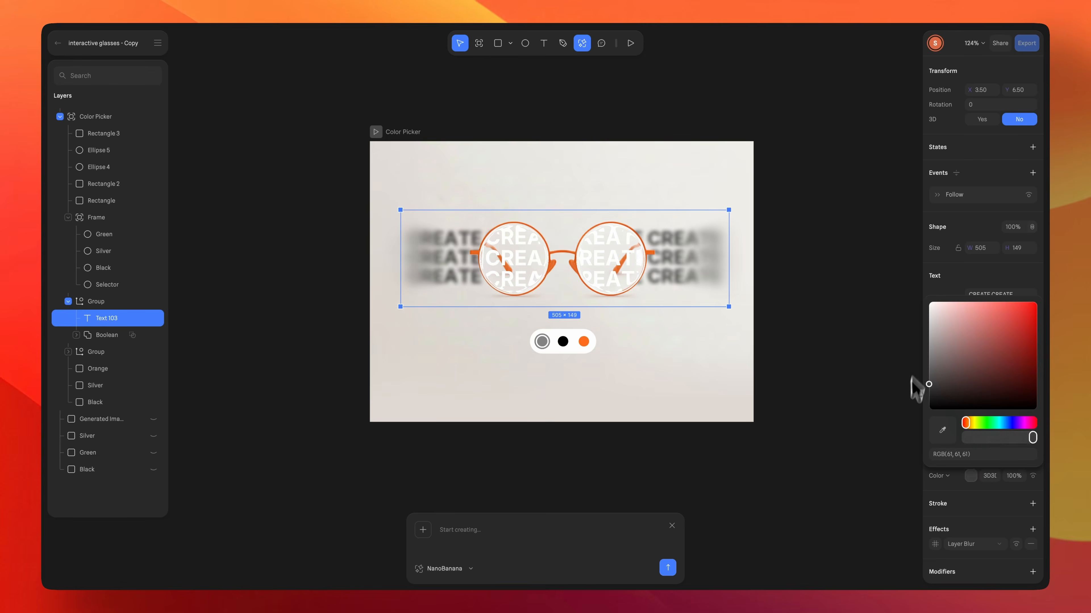
- Finish recolouring the CREATE text dark grey and re-export the Color Picker frame's embed link
key("Escape")
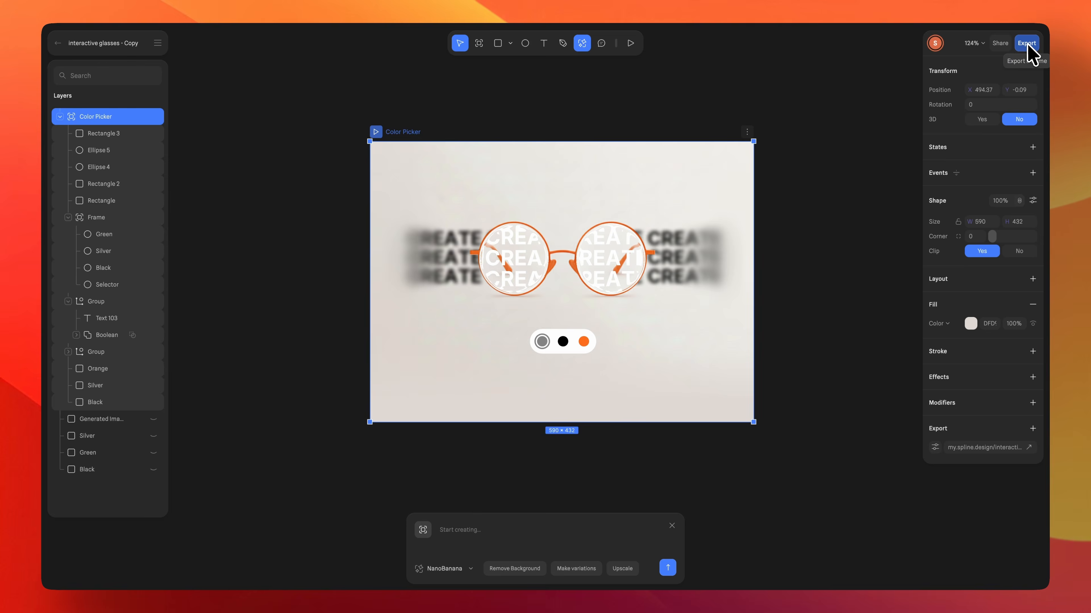
left_click(1026, 43)
left_click(607, 387)
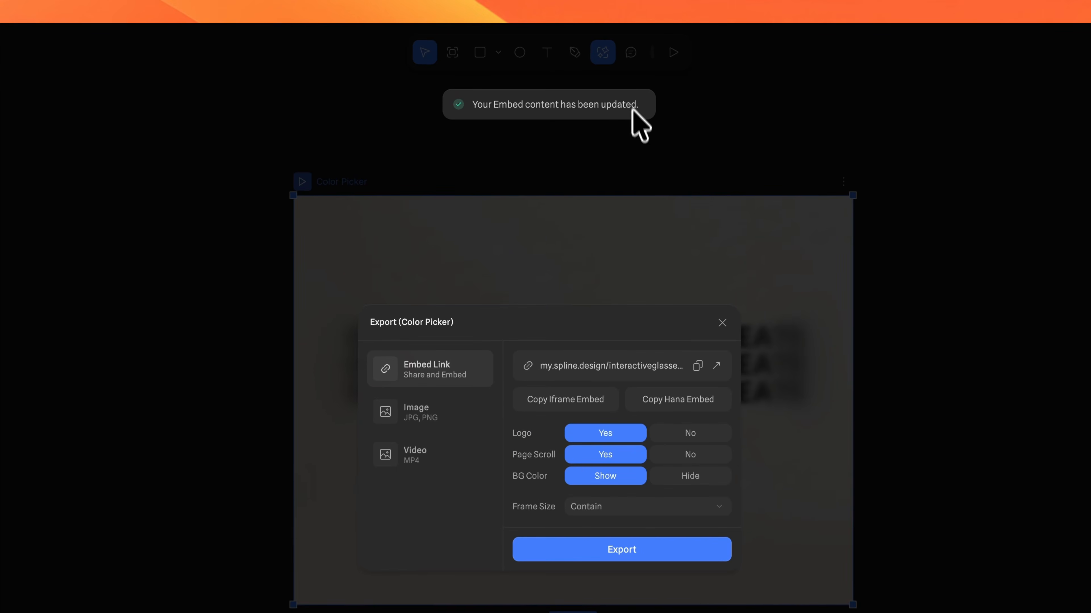
- Look through the image and video export options of the Color Picker frame
left_click(425, 414)
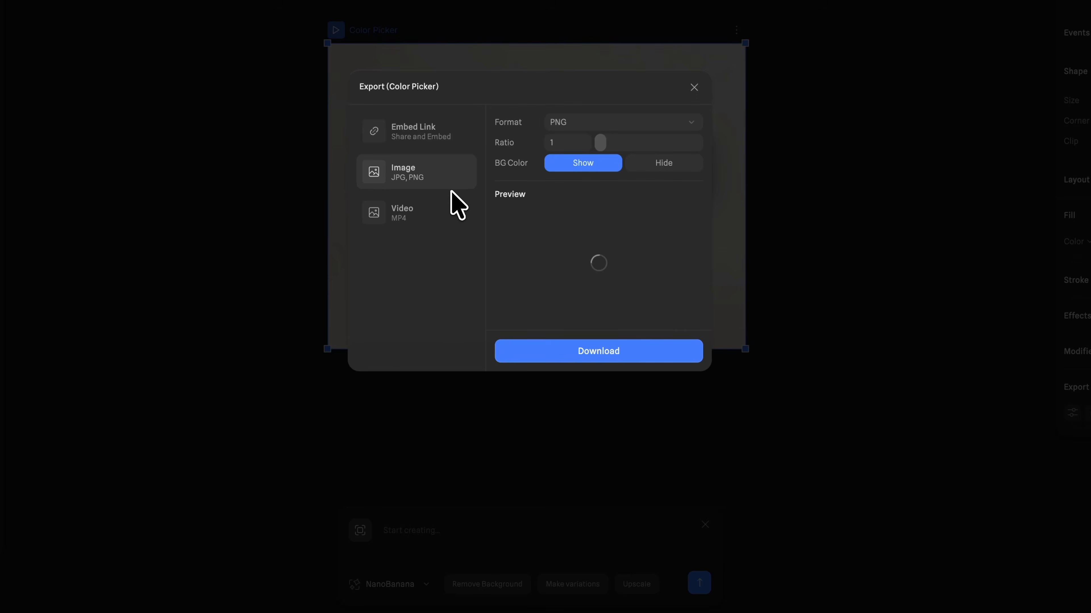
left_click(438, 208)
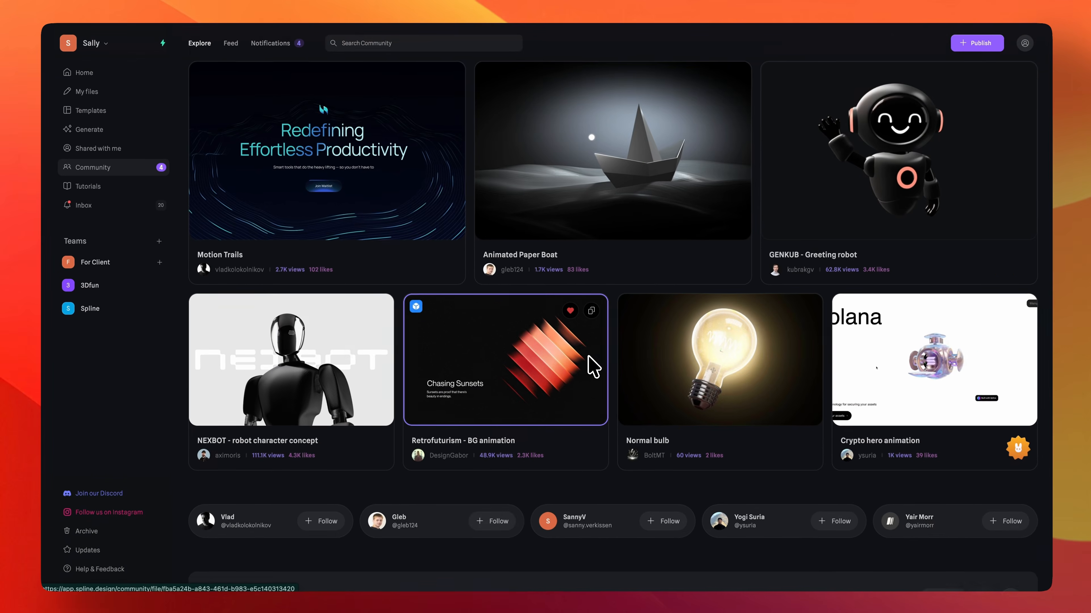
- Browse the Community page's projects down through the Spline Hana and 3D Icons sections
scroll(592, 365, "down", 5)
scroll(593, 365, "down", 15)
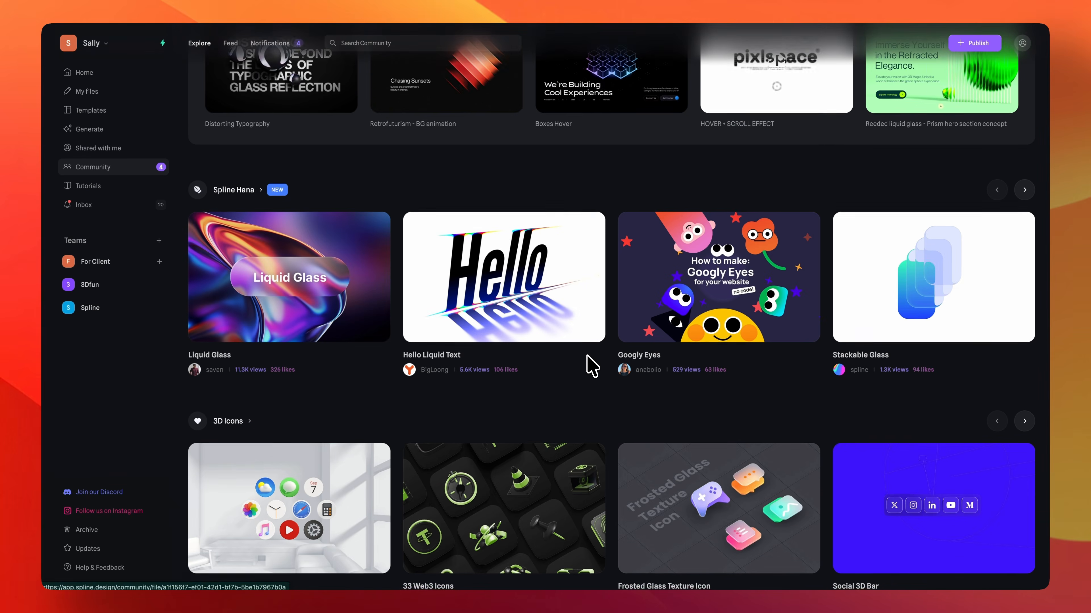
scroll(592, 365, "down", 3)
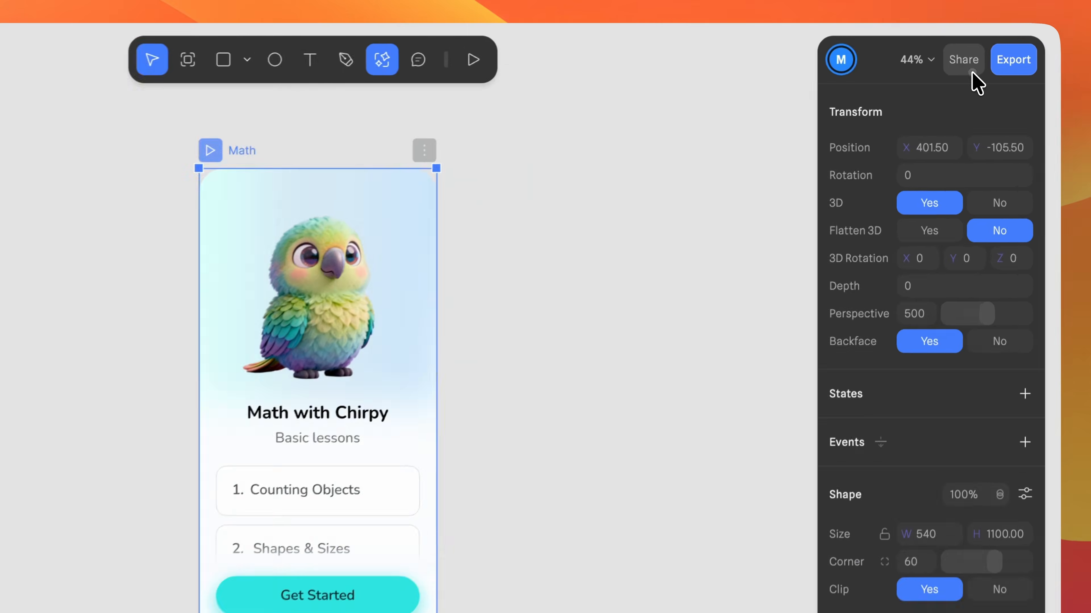
- Prepare the Math with Chirpy file for publishing to the community and enter the description "Math"
left_click(979, 45)
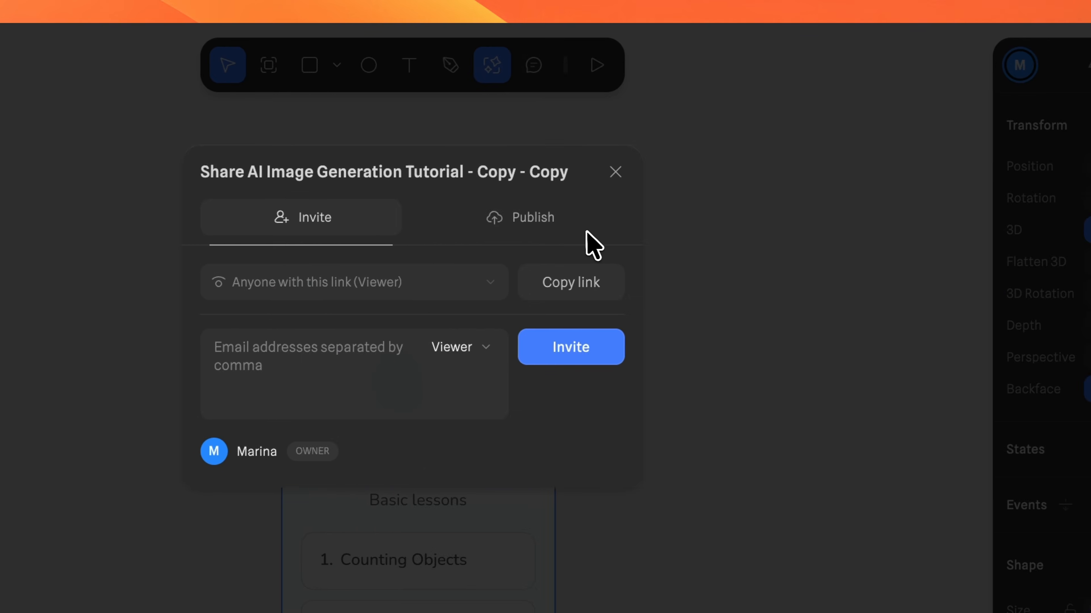
left_click(602, 242)
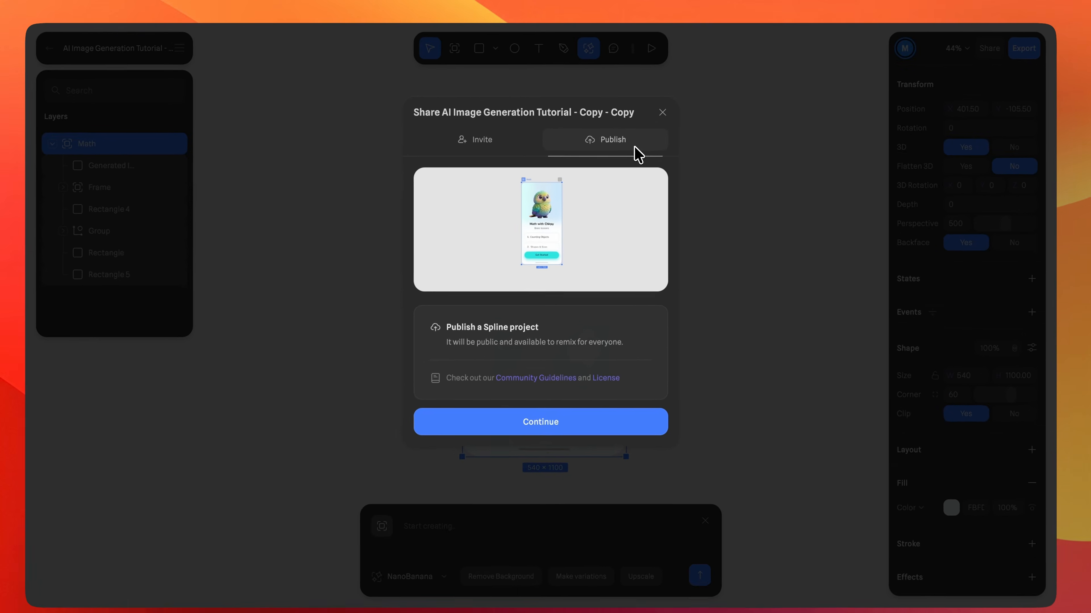
left_click(592, 408)
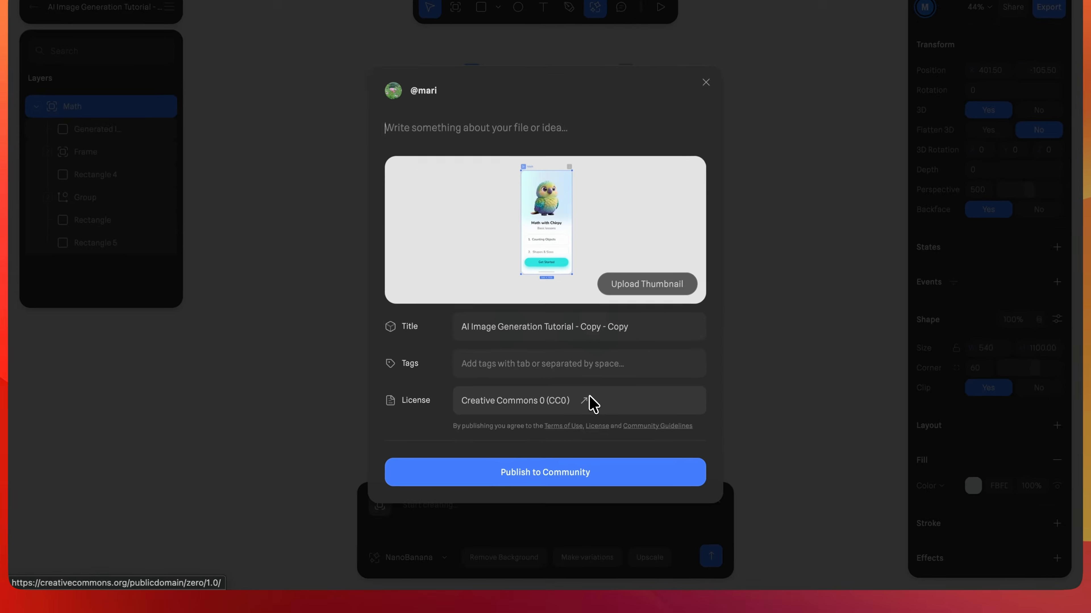
left_click(509, 136)
type("Math")
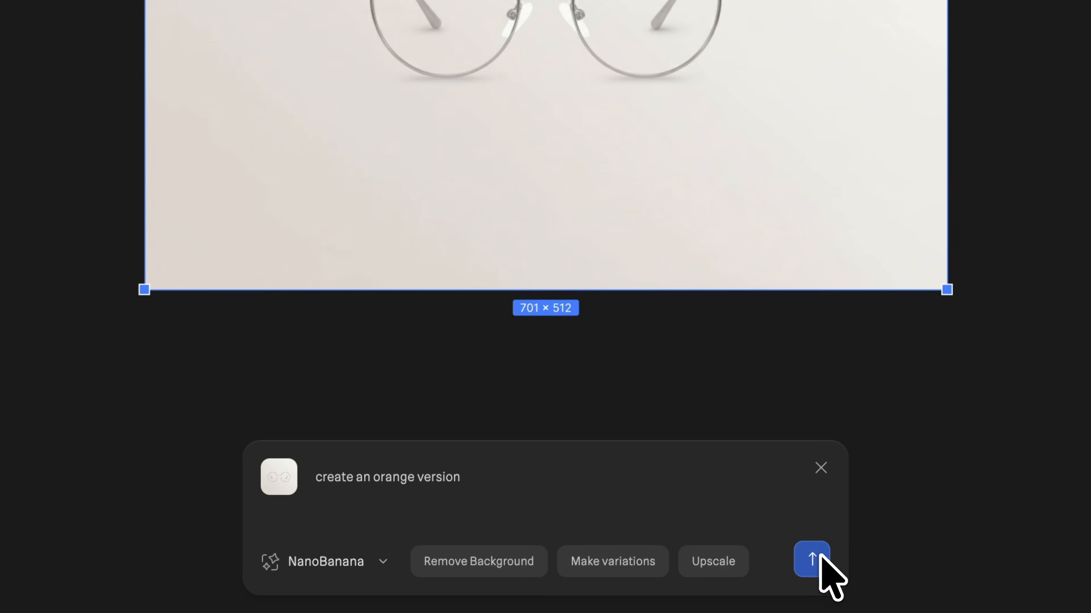
- Generate an orange version of the silver eyeglasses image from the prompt "create an orange version"
left_click(816, 559)
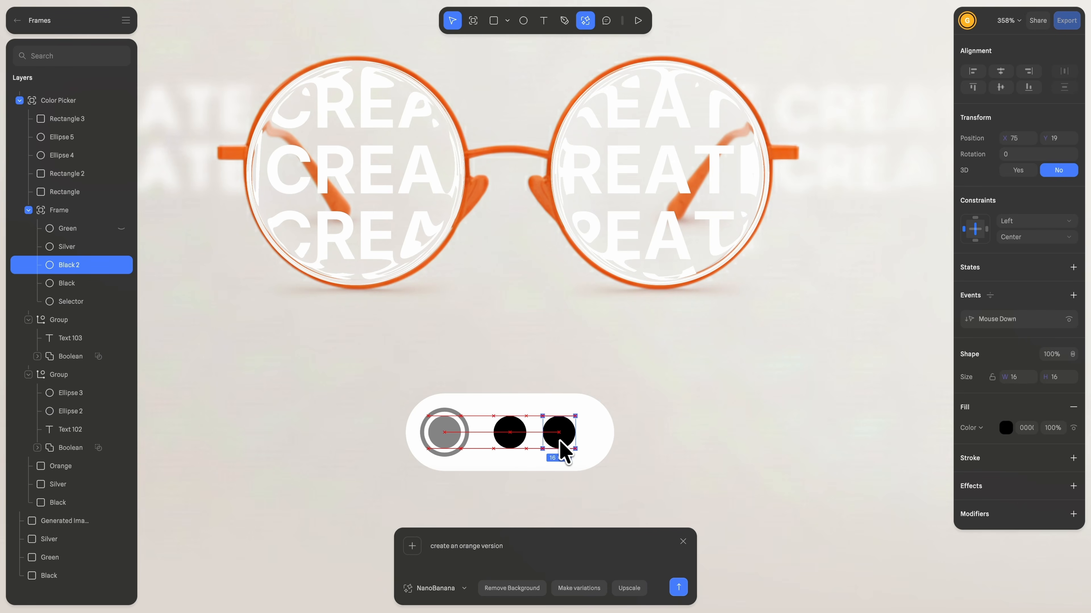
- Place the duplicated black swatch at the end of the swatch row and fill it with orange sampled from the eyeglasses
left_click_drag(577, 451, 580, 451)
key("i")
left_click(535, 185)
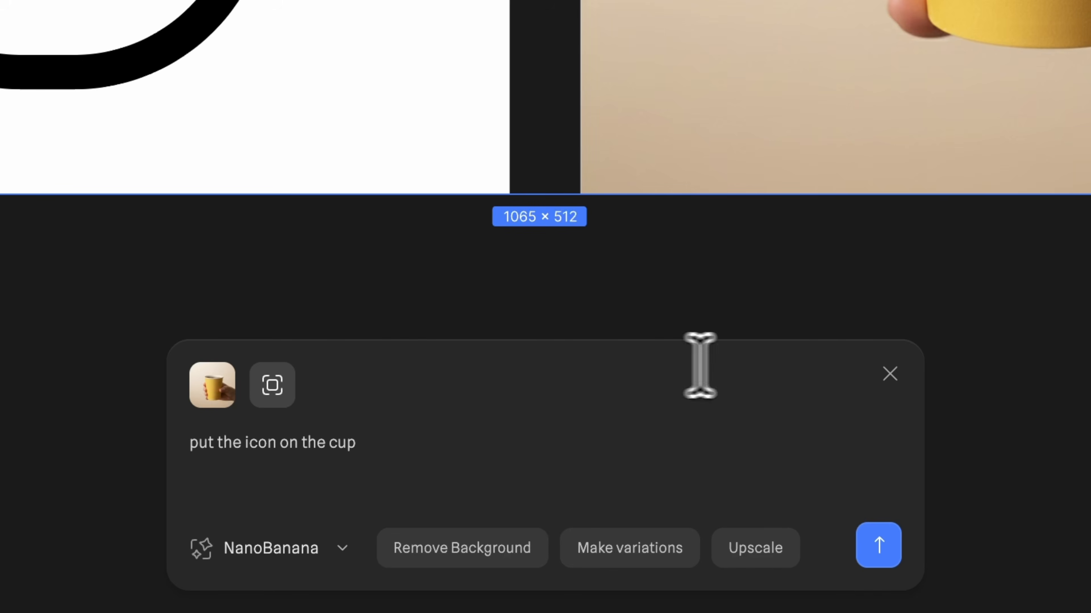
- Generate an image from the icon frame and yellow cup with the prompt "put the icon on the cup"
key("Return")
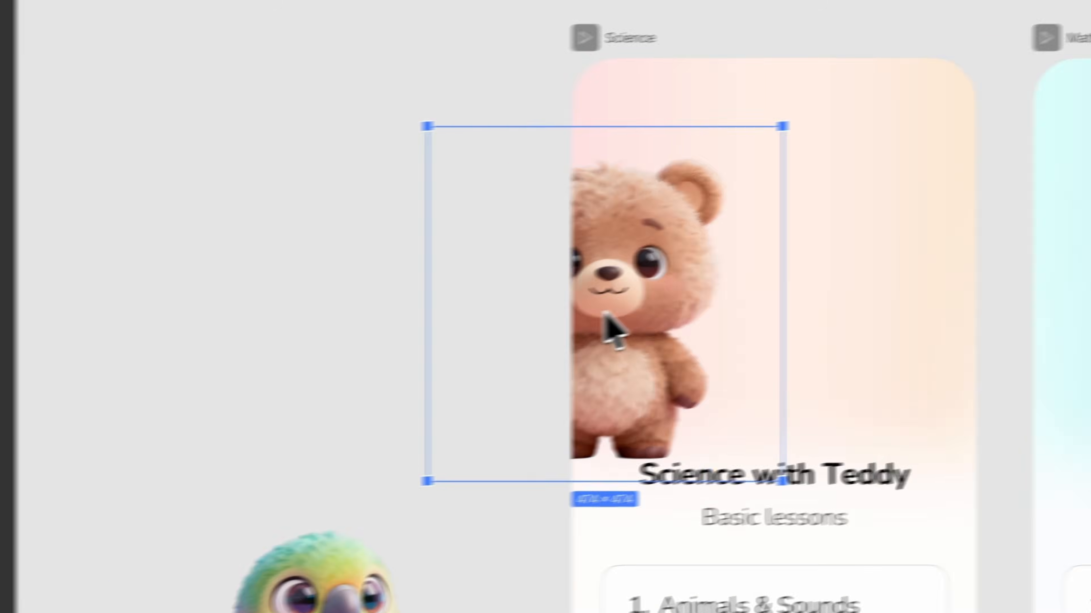
- Position the teddy bear above the Science with Teddy title and the parrot above the Math with Chirpy title
left_click_drag(608, 329, 516, 336)
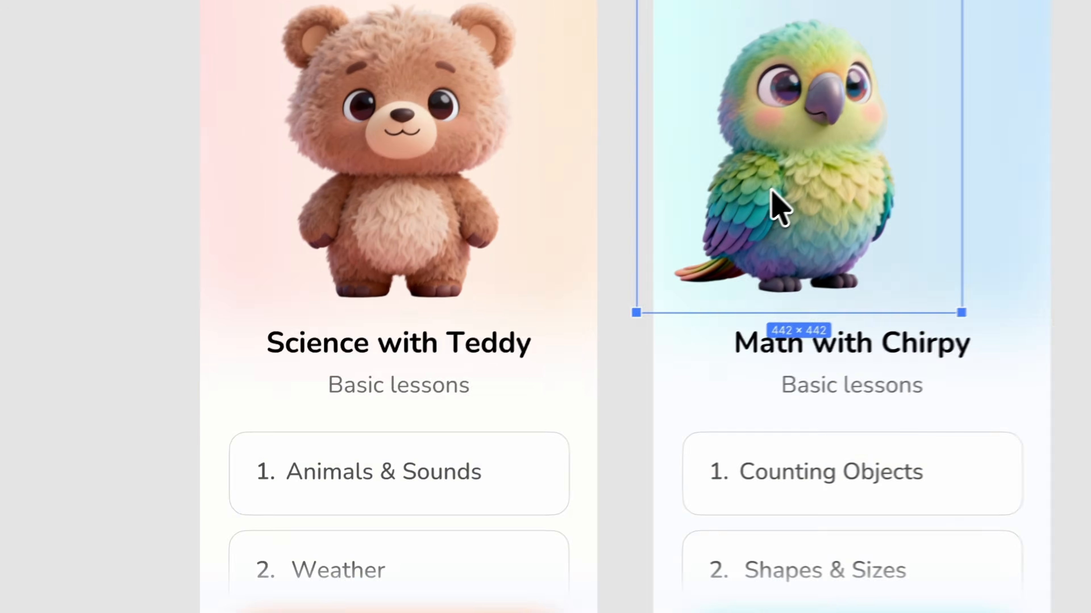
left_click_drag(771, 190, 821, 184)
left_click(1057, 378)
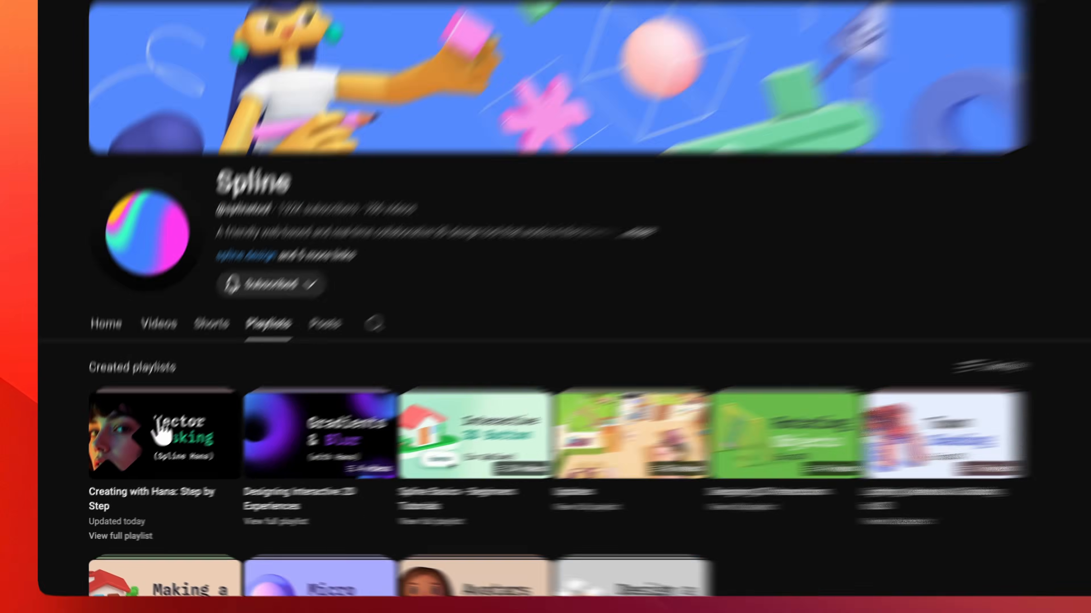